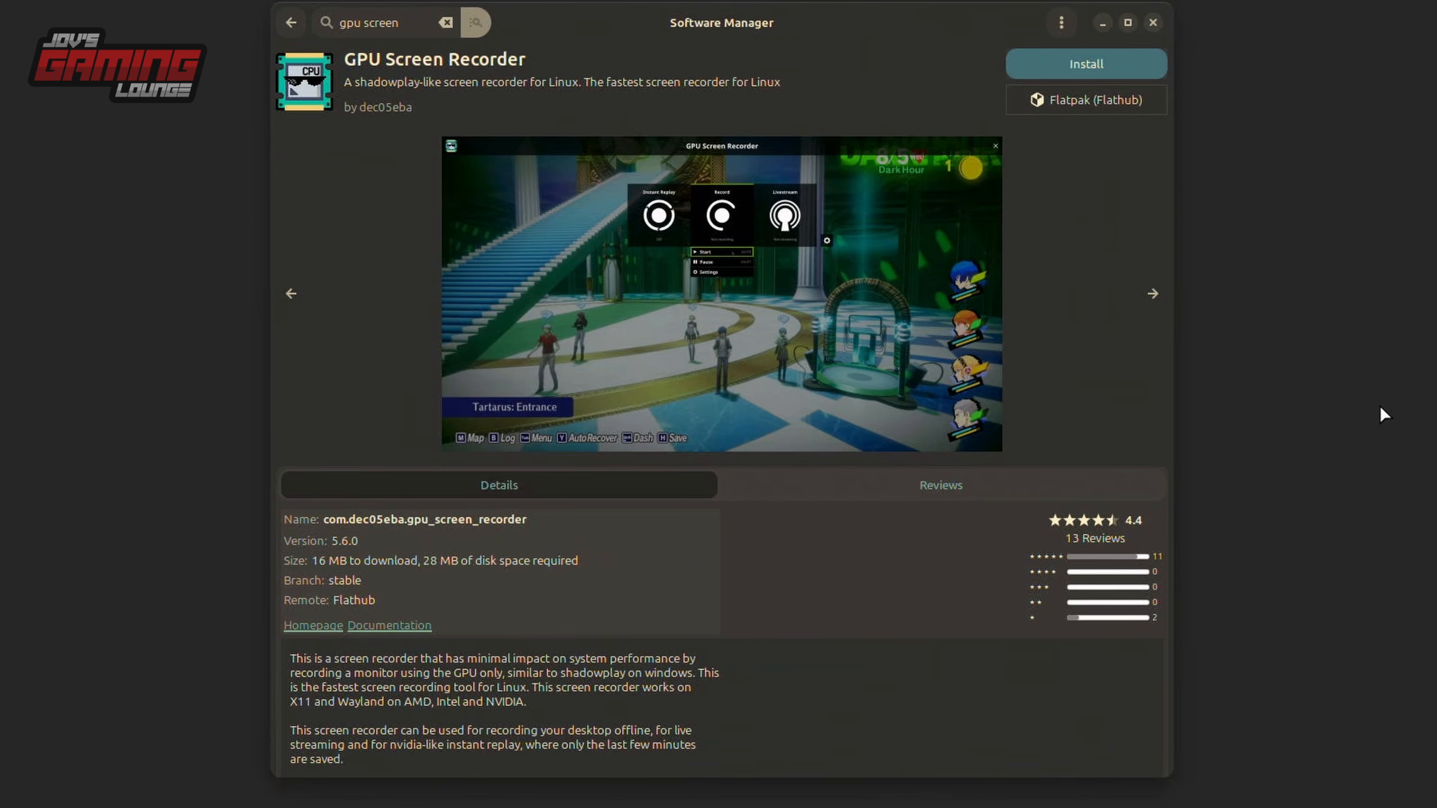
Install the GPU Screen Recorder Flatpak from Flathub and launch it with the Software Manager window out of the way.
click(1107, 56)
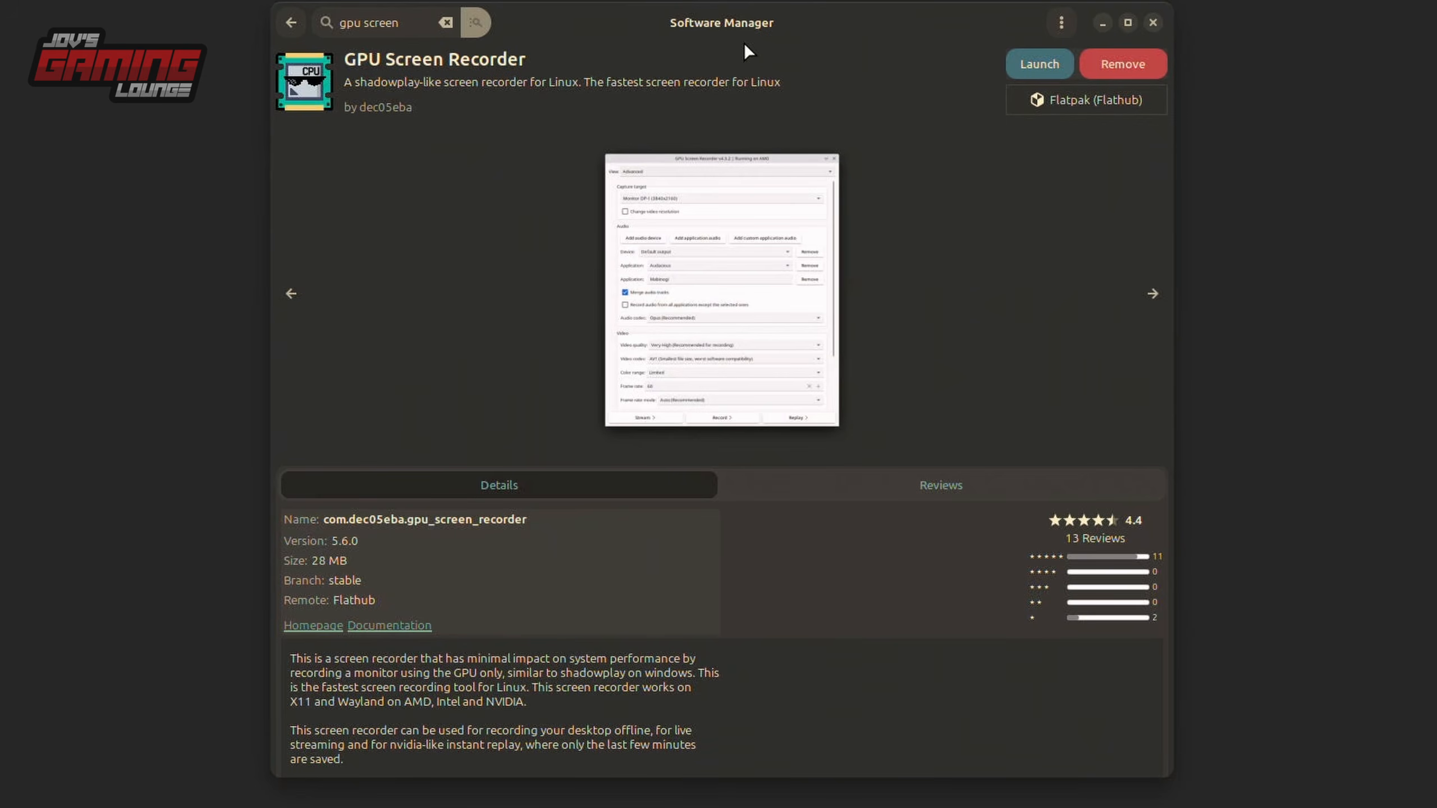
click(291, 293)
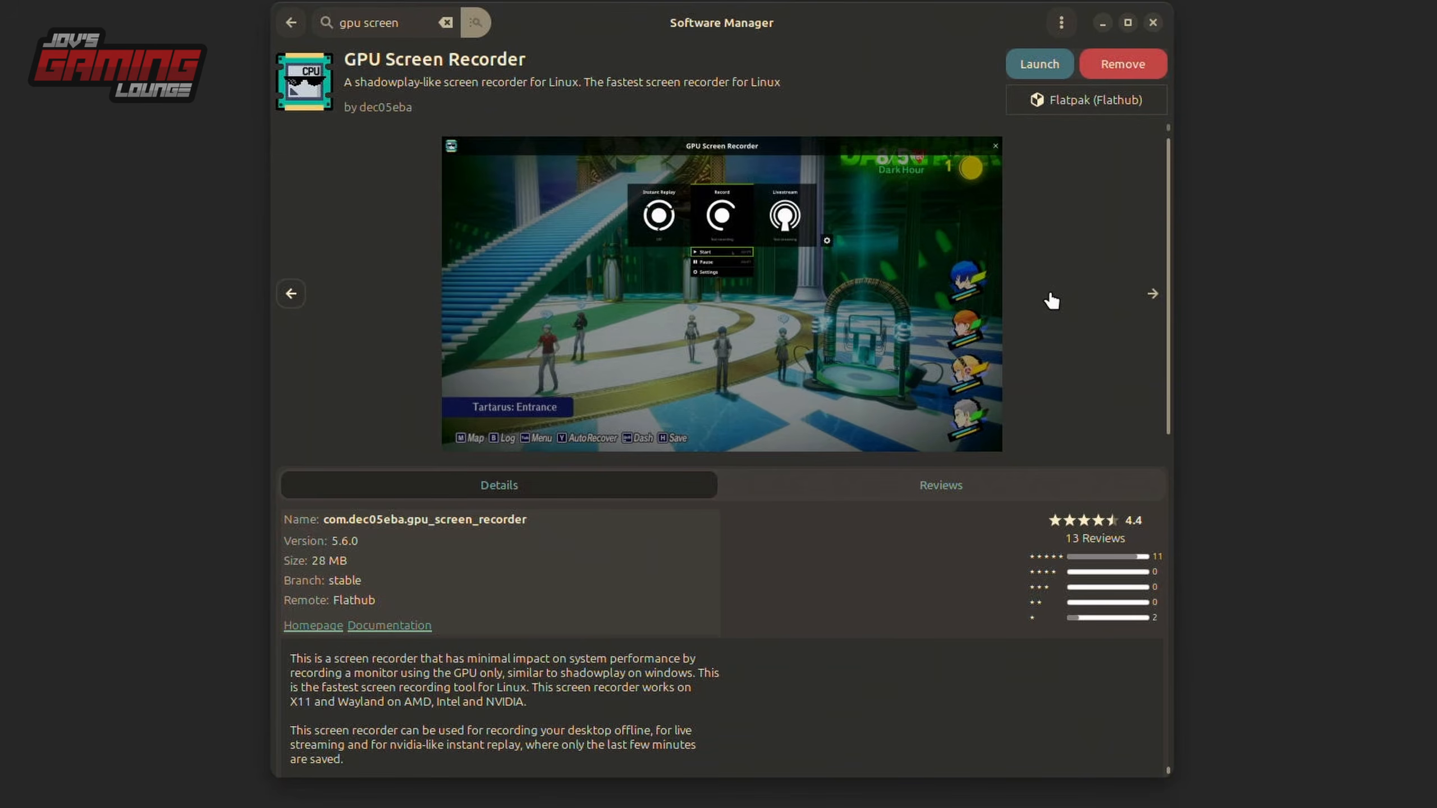
click(1040, 65)
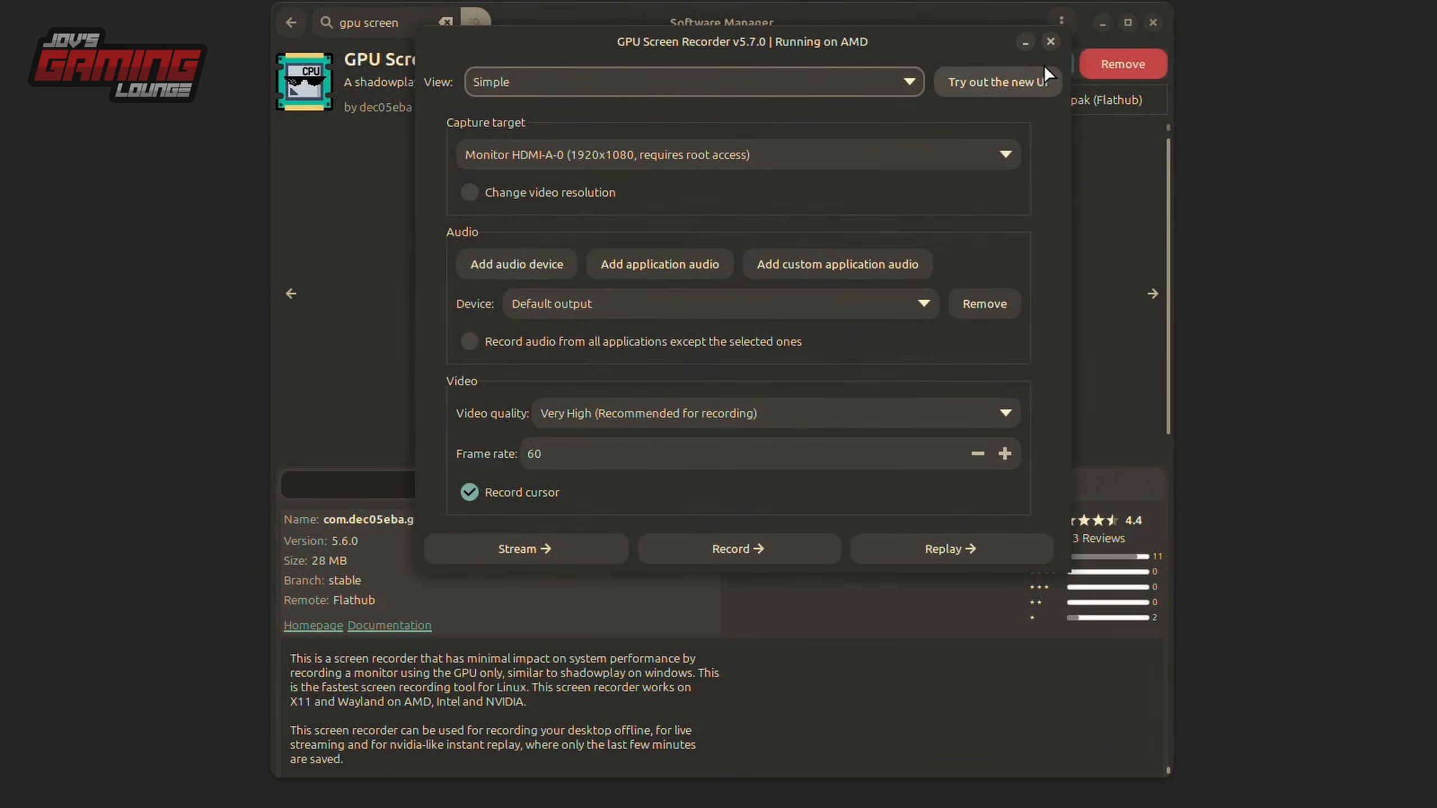
click(1103, 22)
drag(912, 40, 1016, 66)
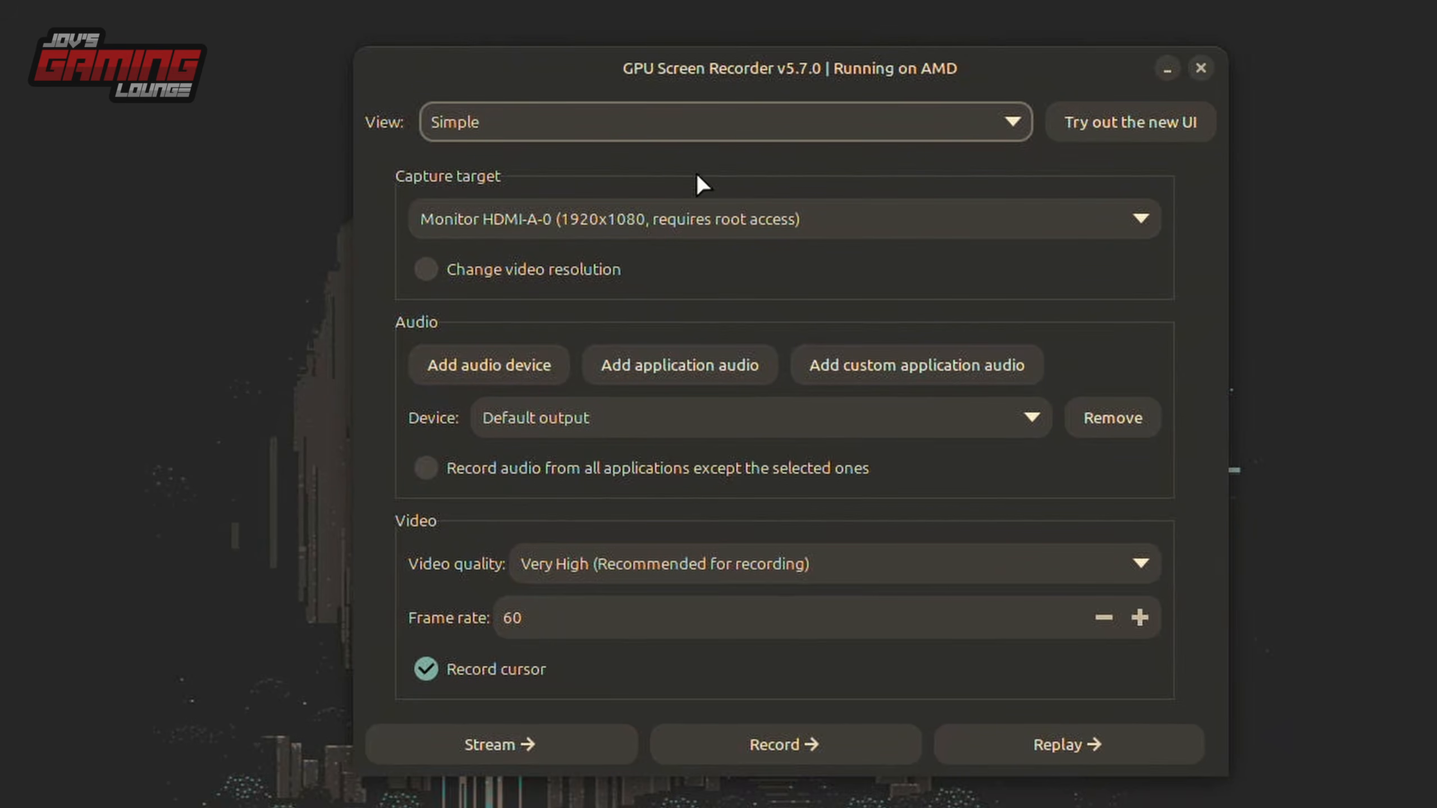
Examine the capture target choices and the fields offered by the option to change the video resolution.
click(872, 218)
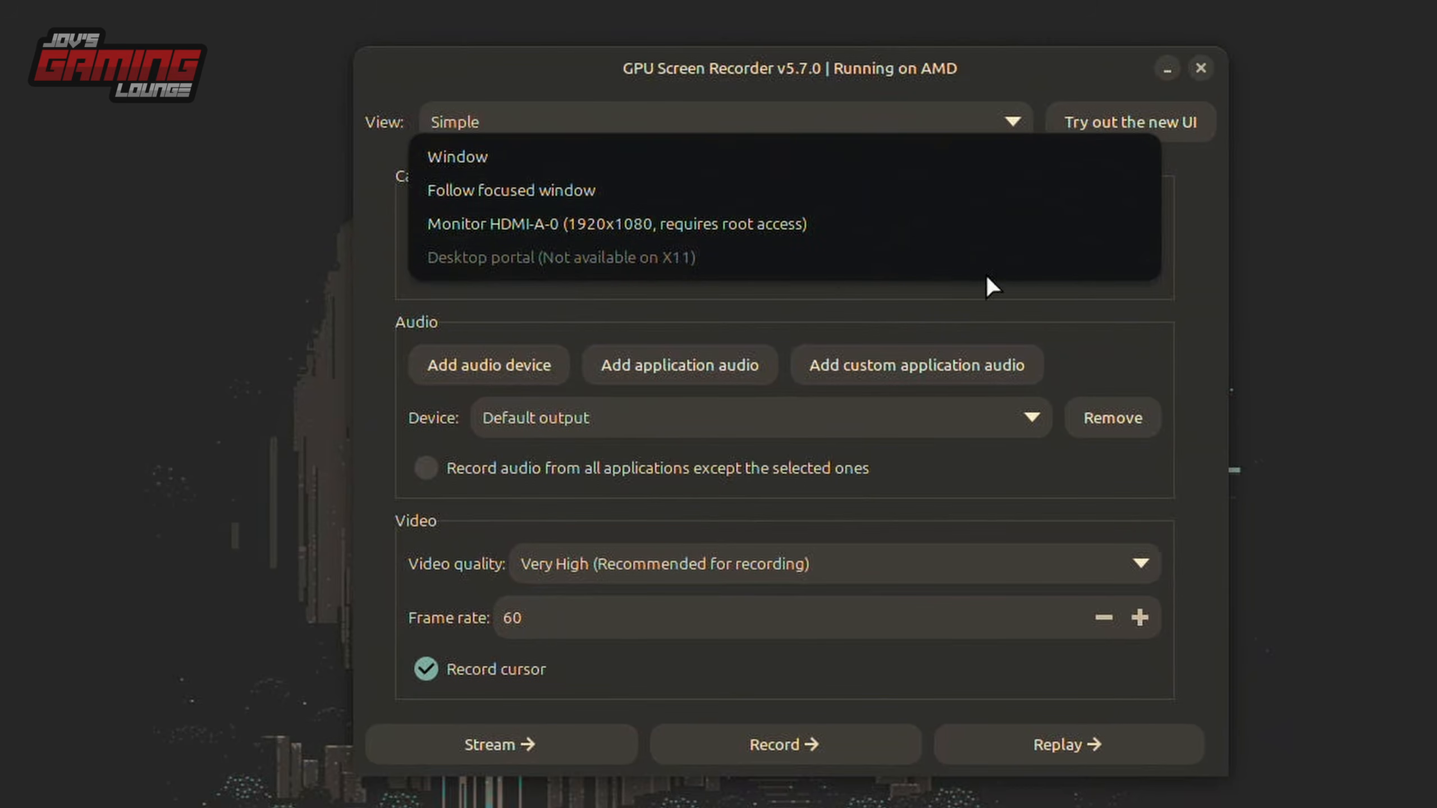
click(489, 273)
click(490, 273)
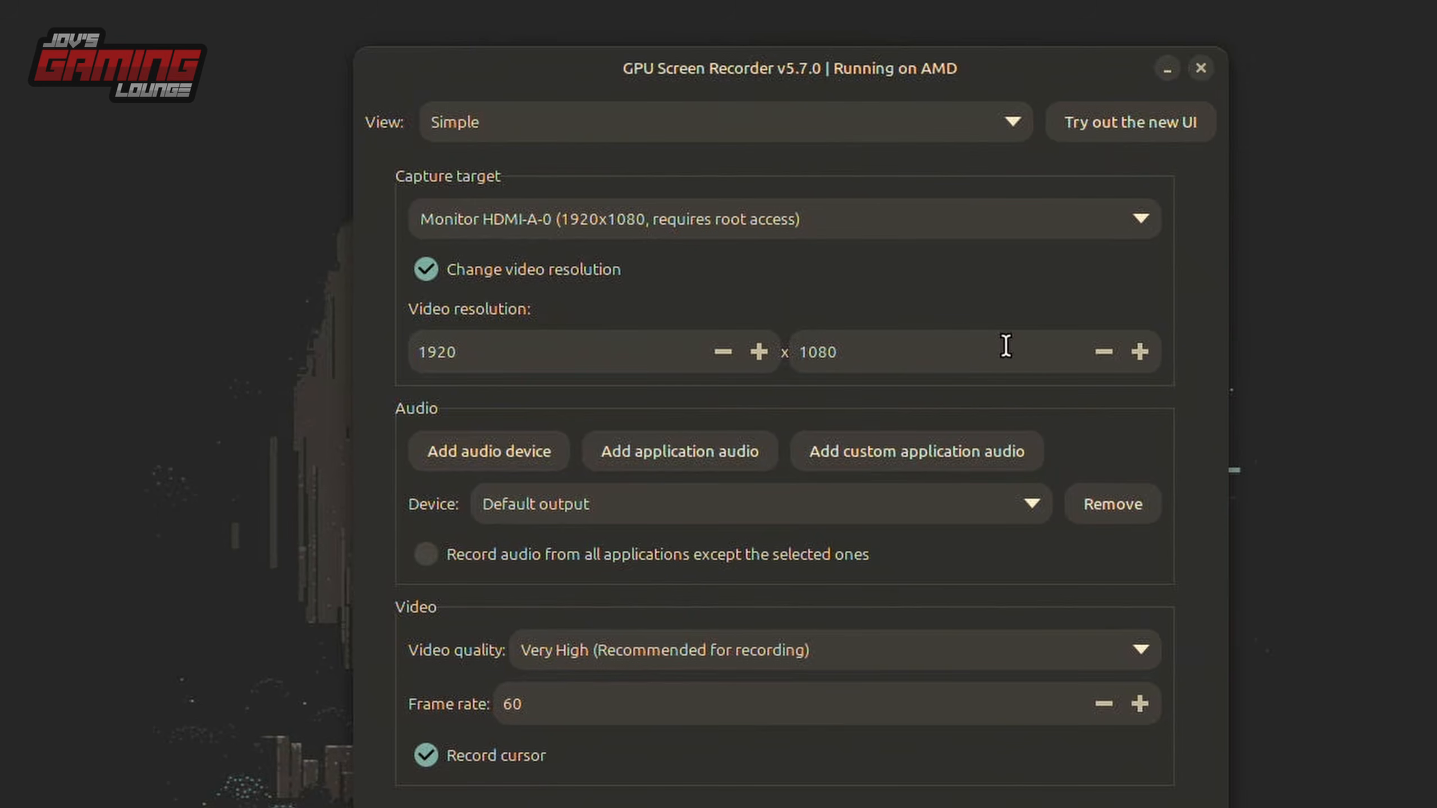
click(446, 265)
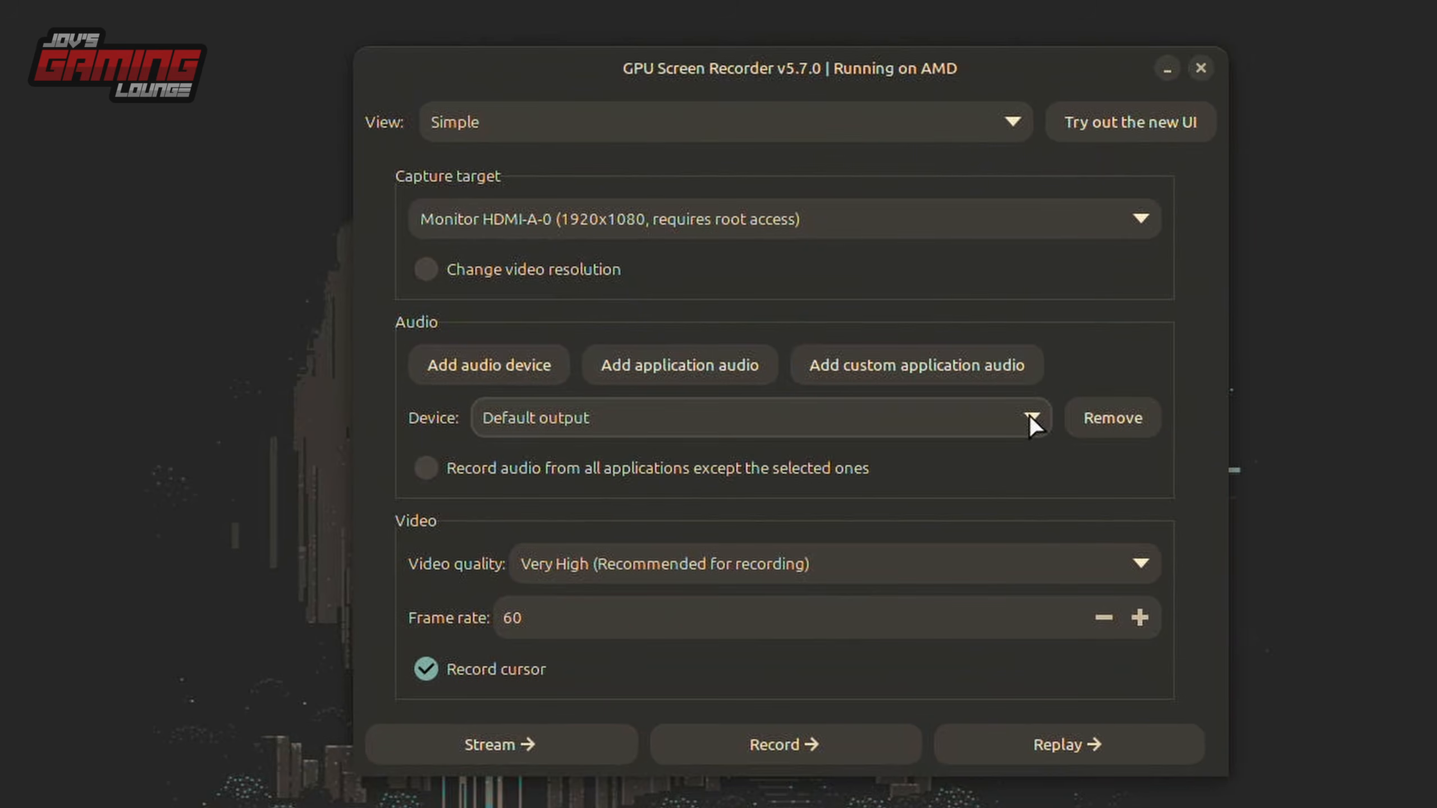
Replace the default output audio source with application audio from Marvel Rivals.
click(1108, 418)
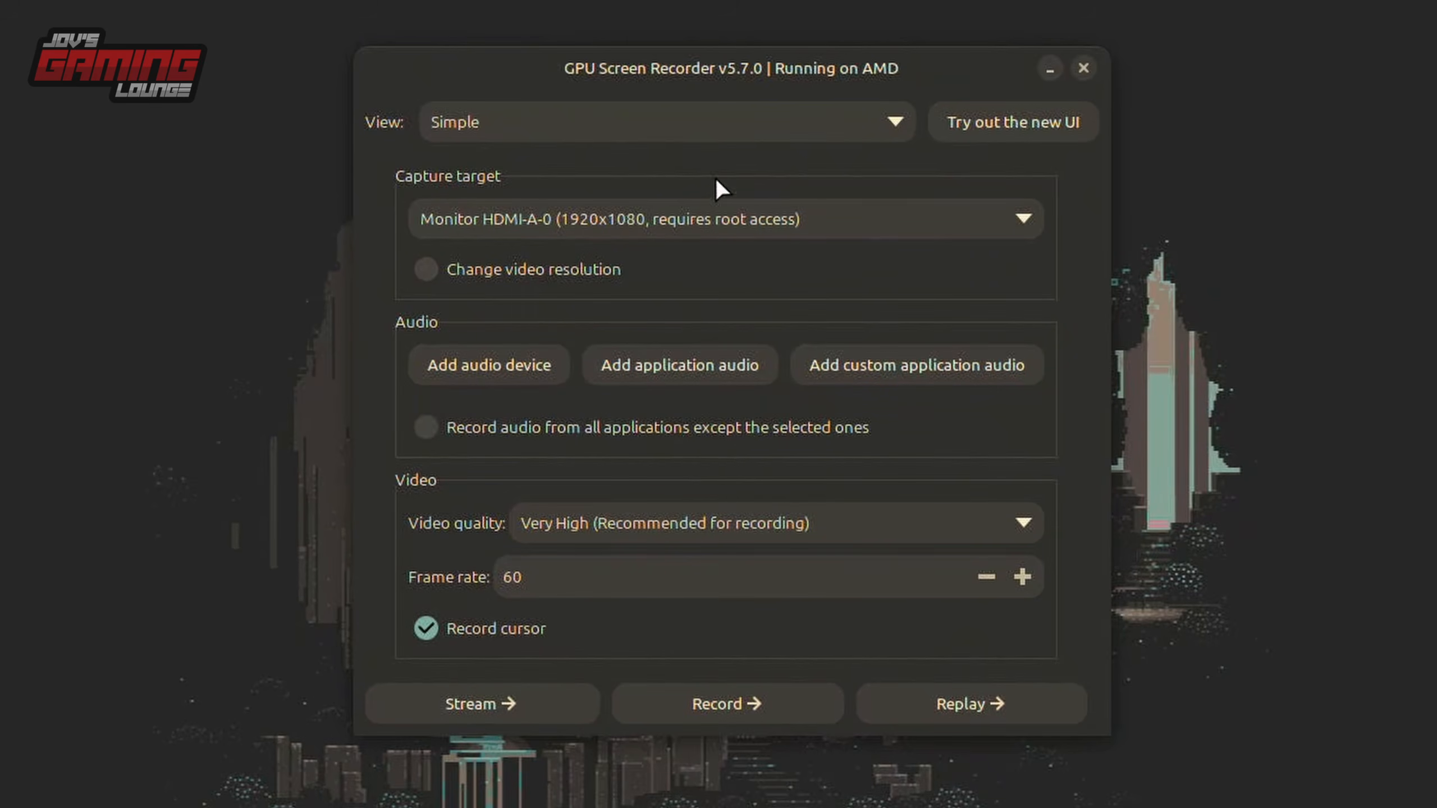
click(698, 366)
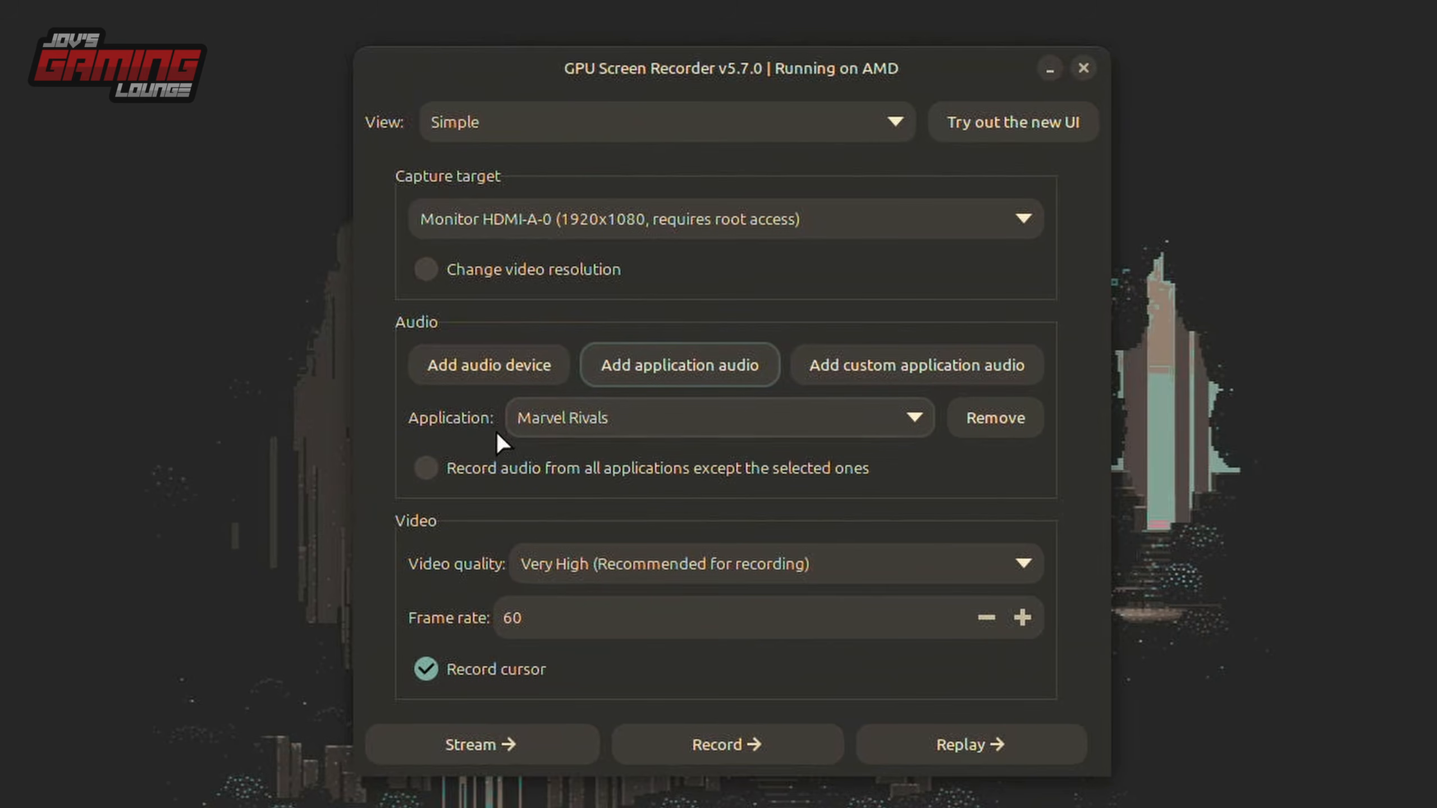
click(877, 413)
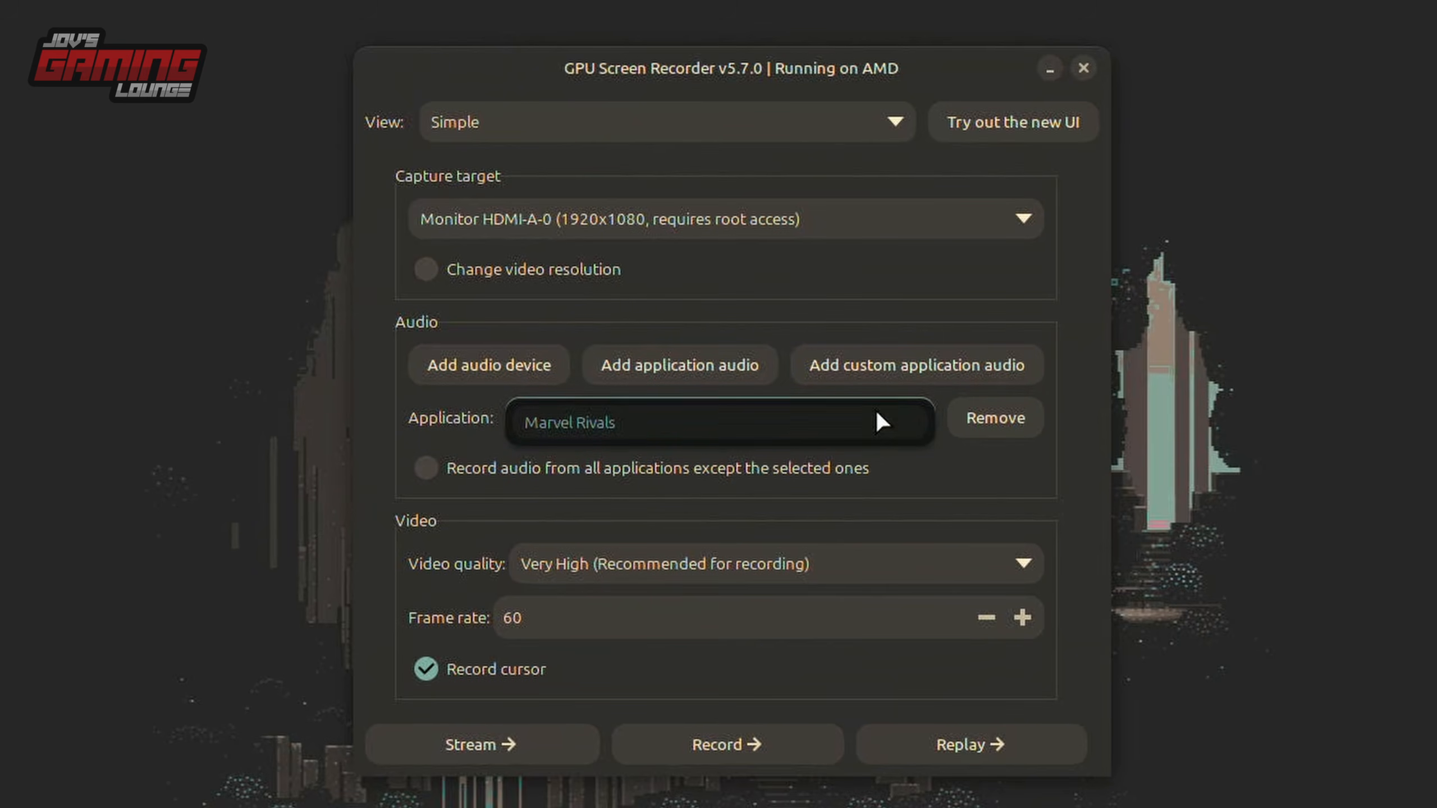
click(856, 419)
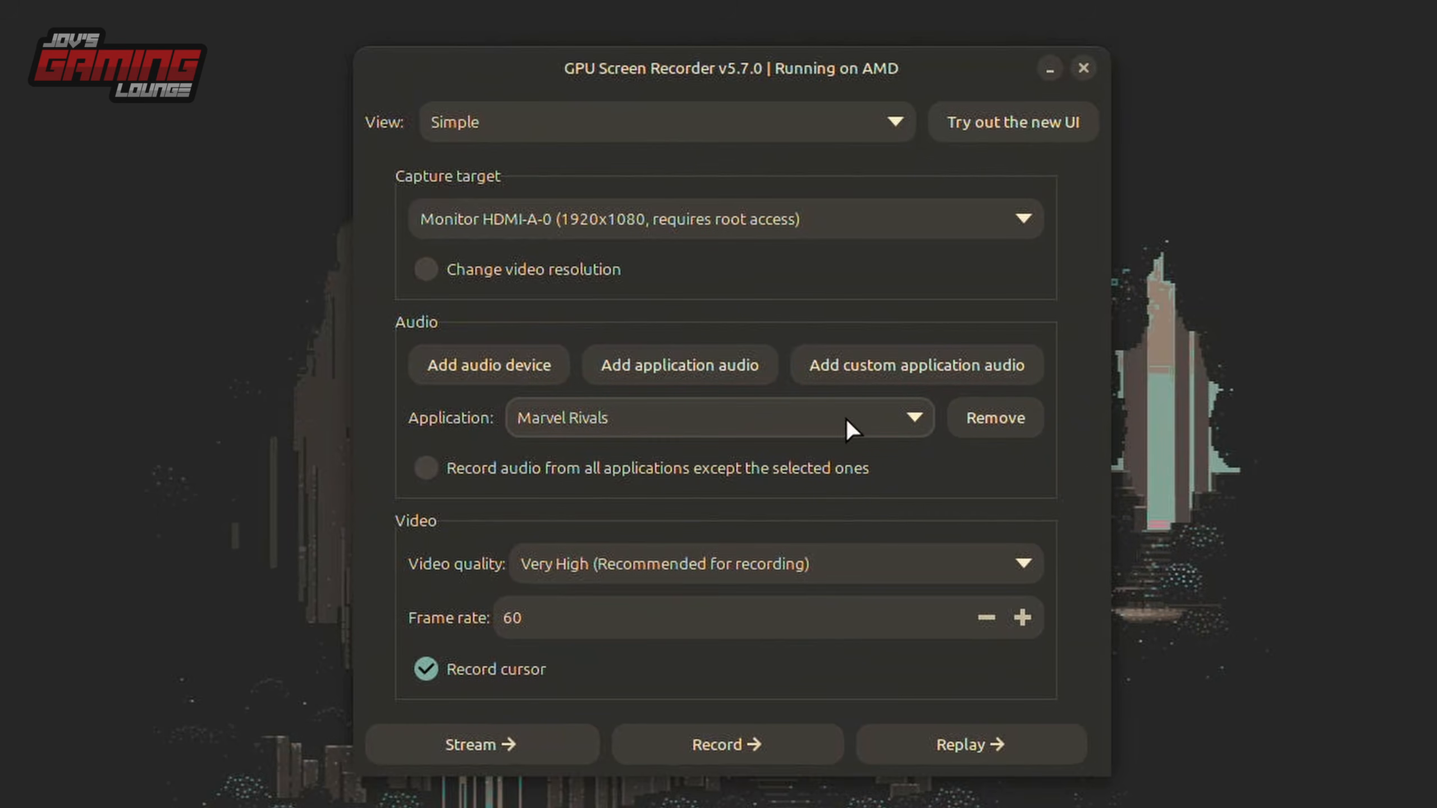
Try adding an audio device alongside Marvel Rivals, review its selectable sources, and remove it again.
click(485, 369)
click(559, 474)
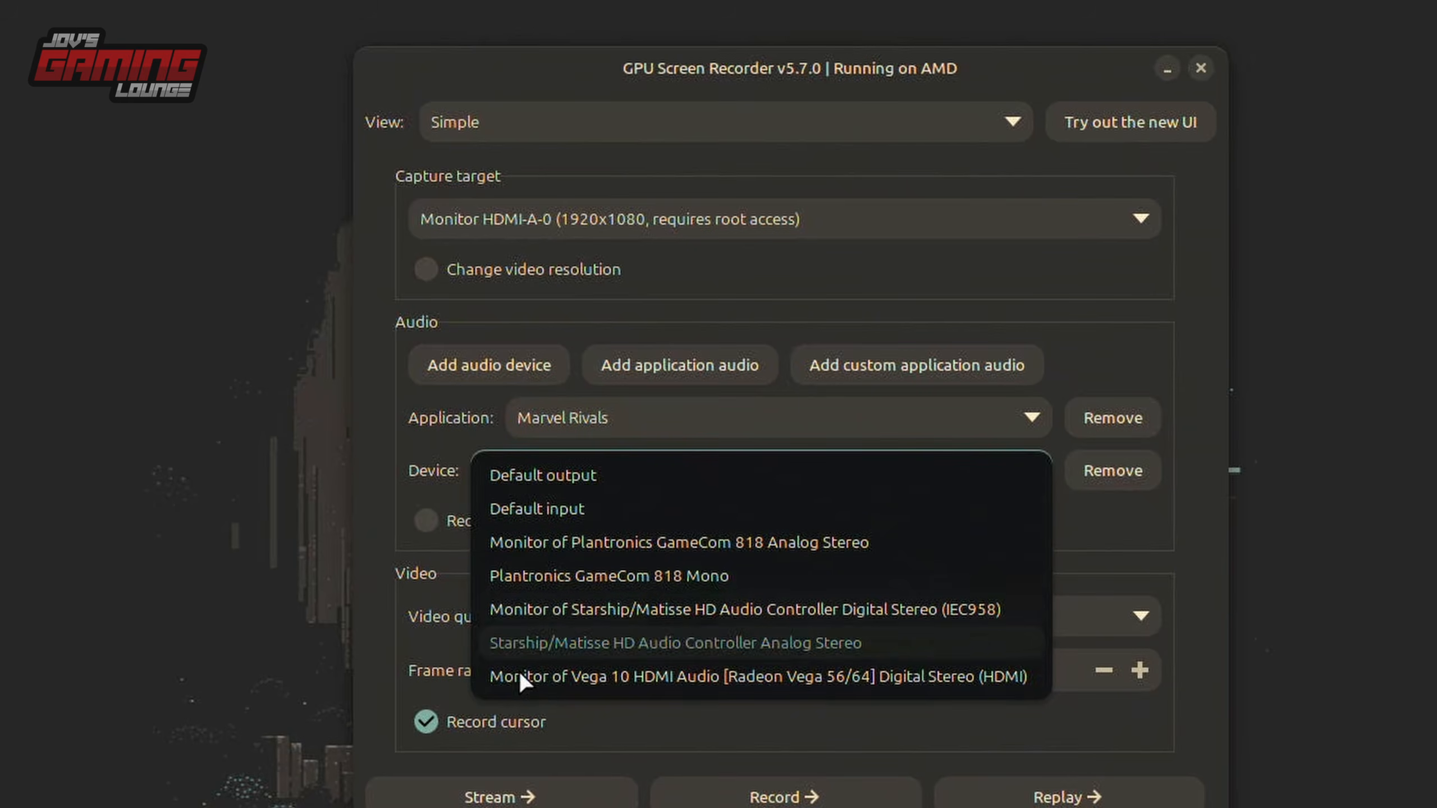
click(713, 470)
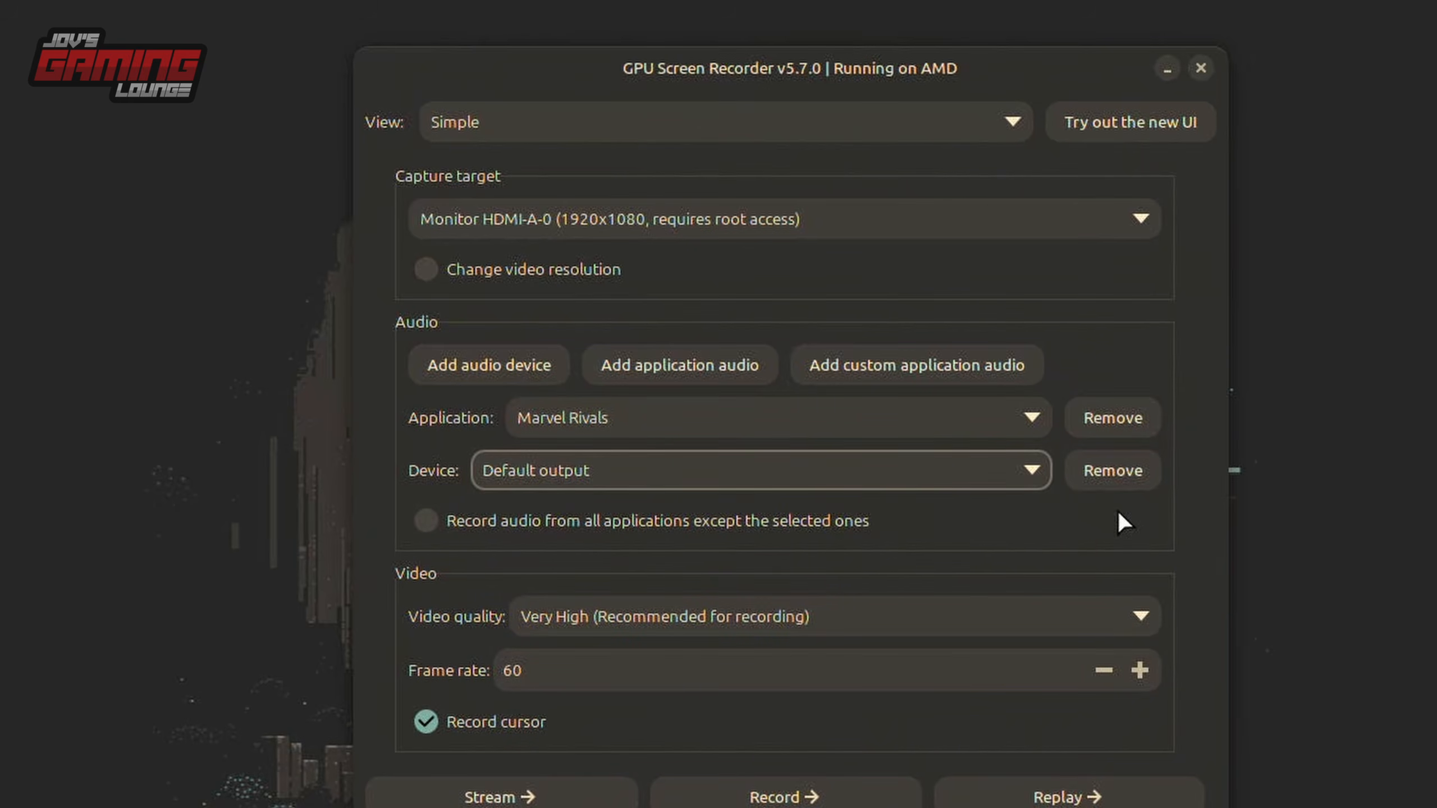
click(1111, 471)
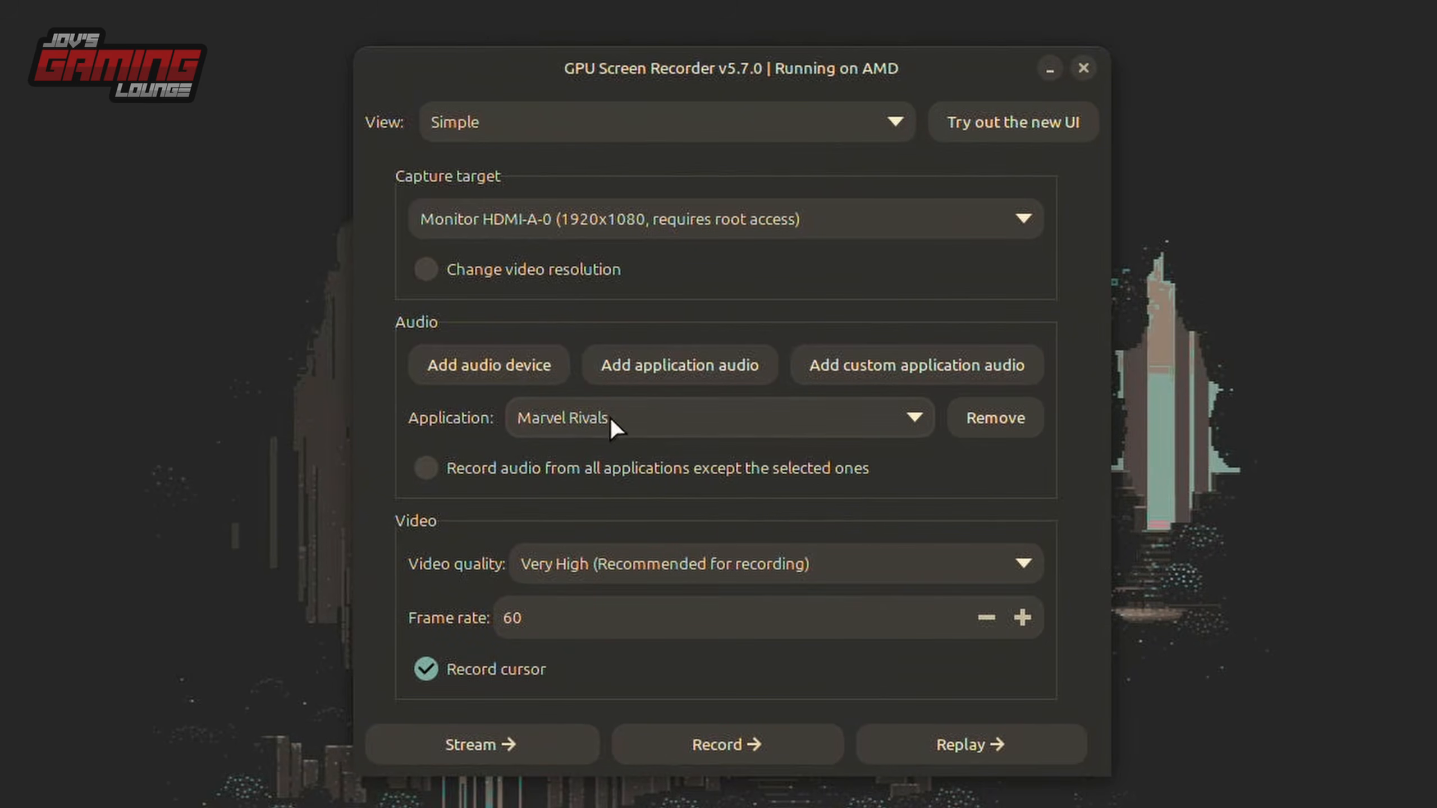
Try adding a Default output device and recording audio from all applications except the selected ones, and remove that device.
click(465, 374)
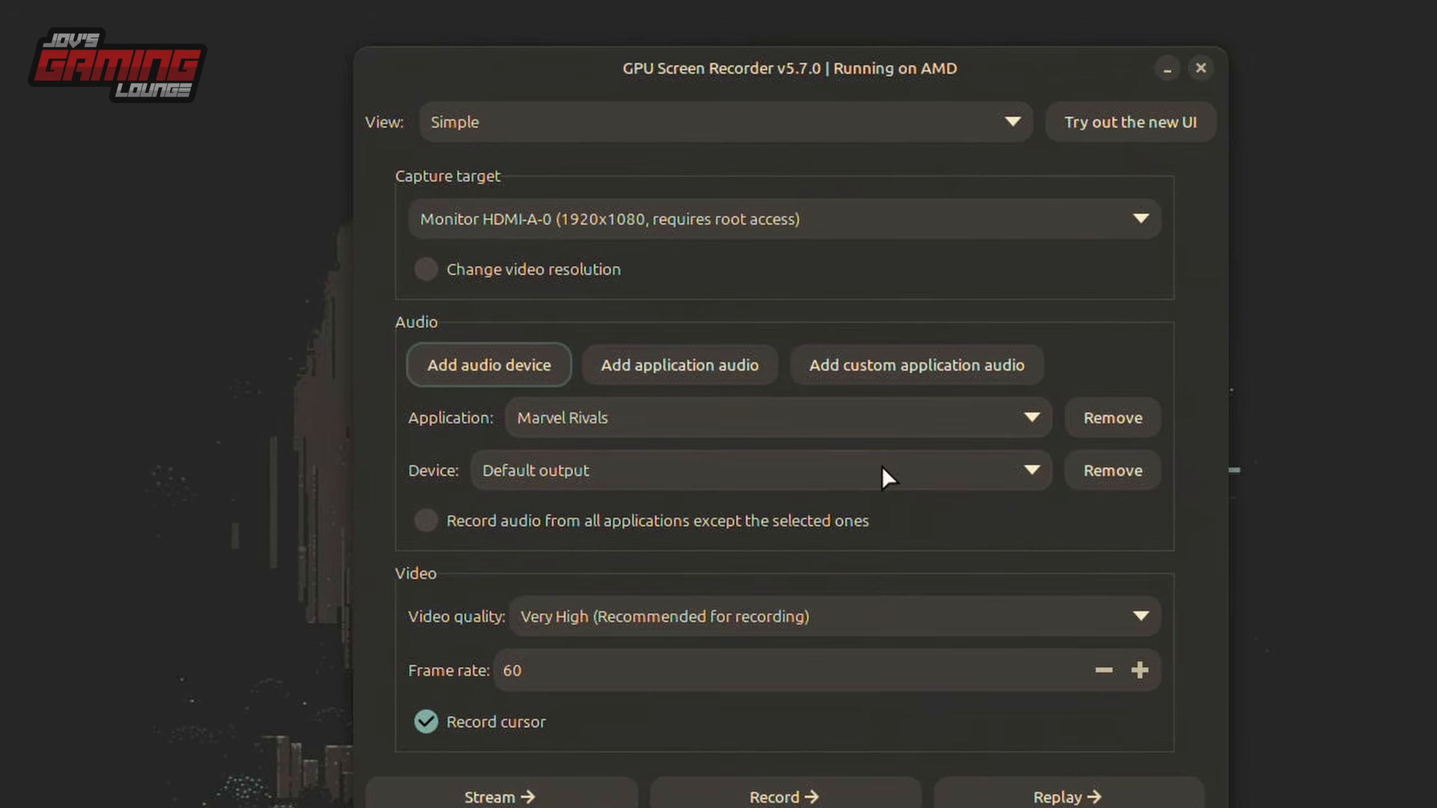
click(617, 522)
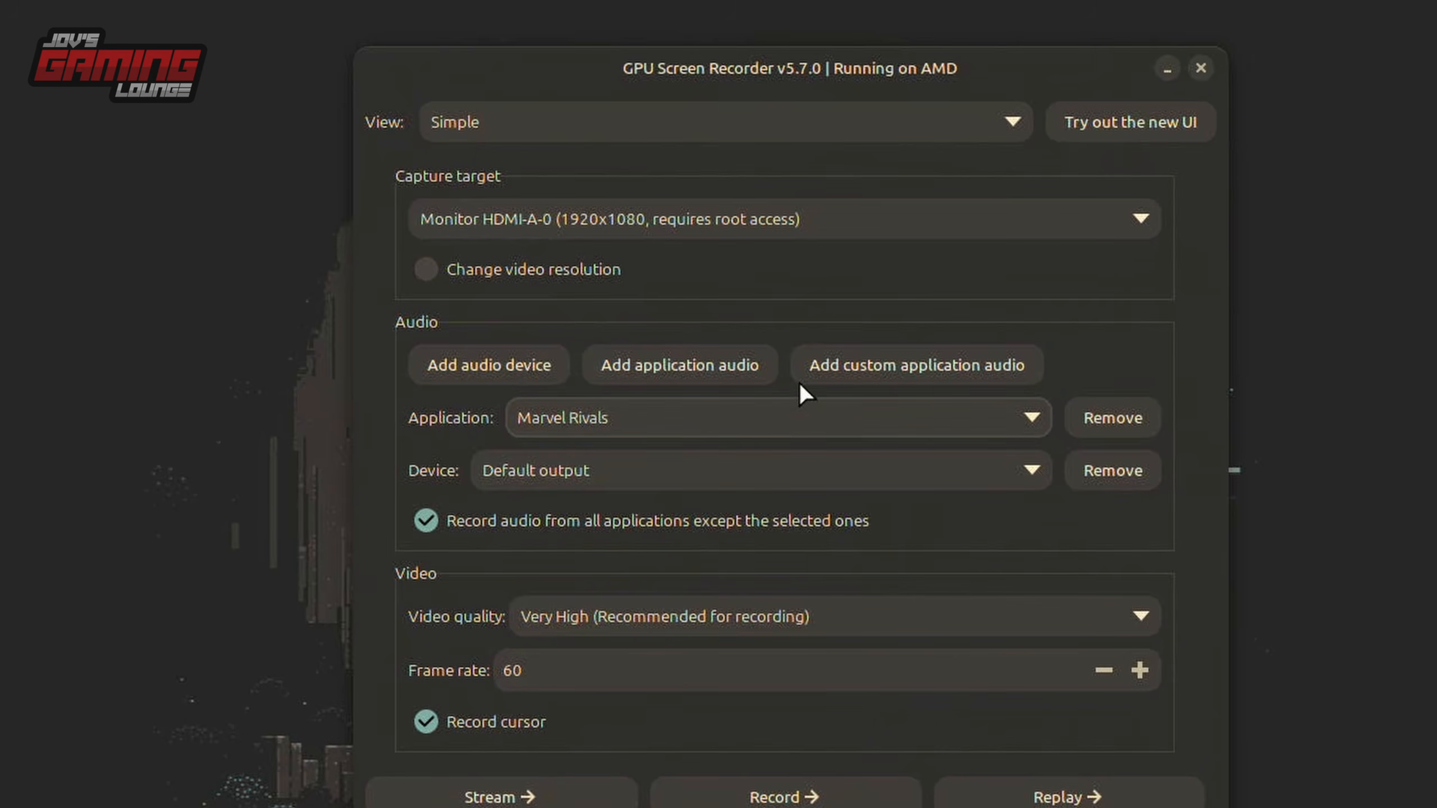
click(1111, 470)
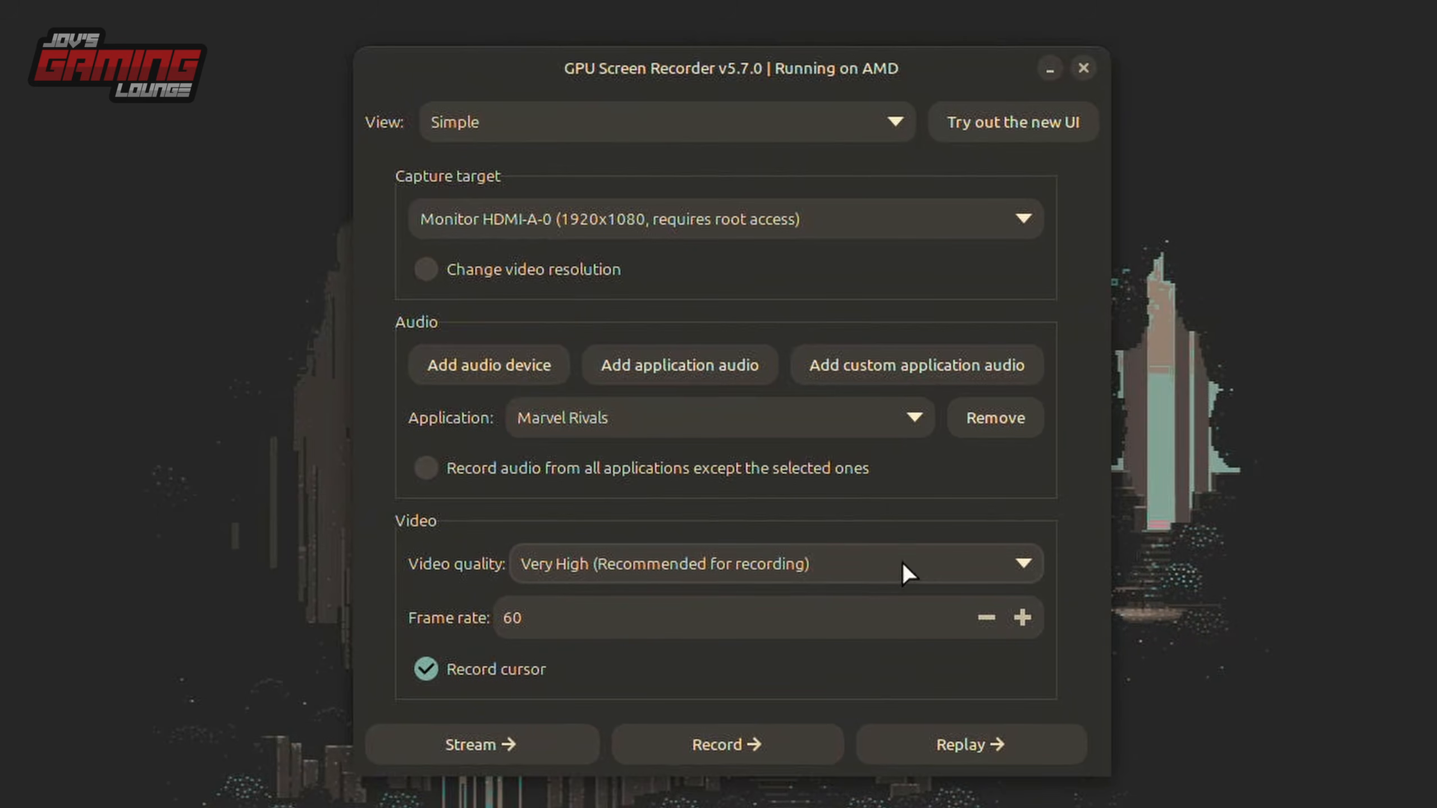
Review the video quality presets and try raising and lowering the frame rate, leaving it at 60.
click(768, 562)
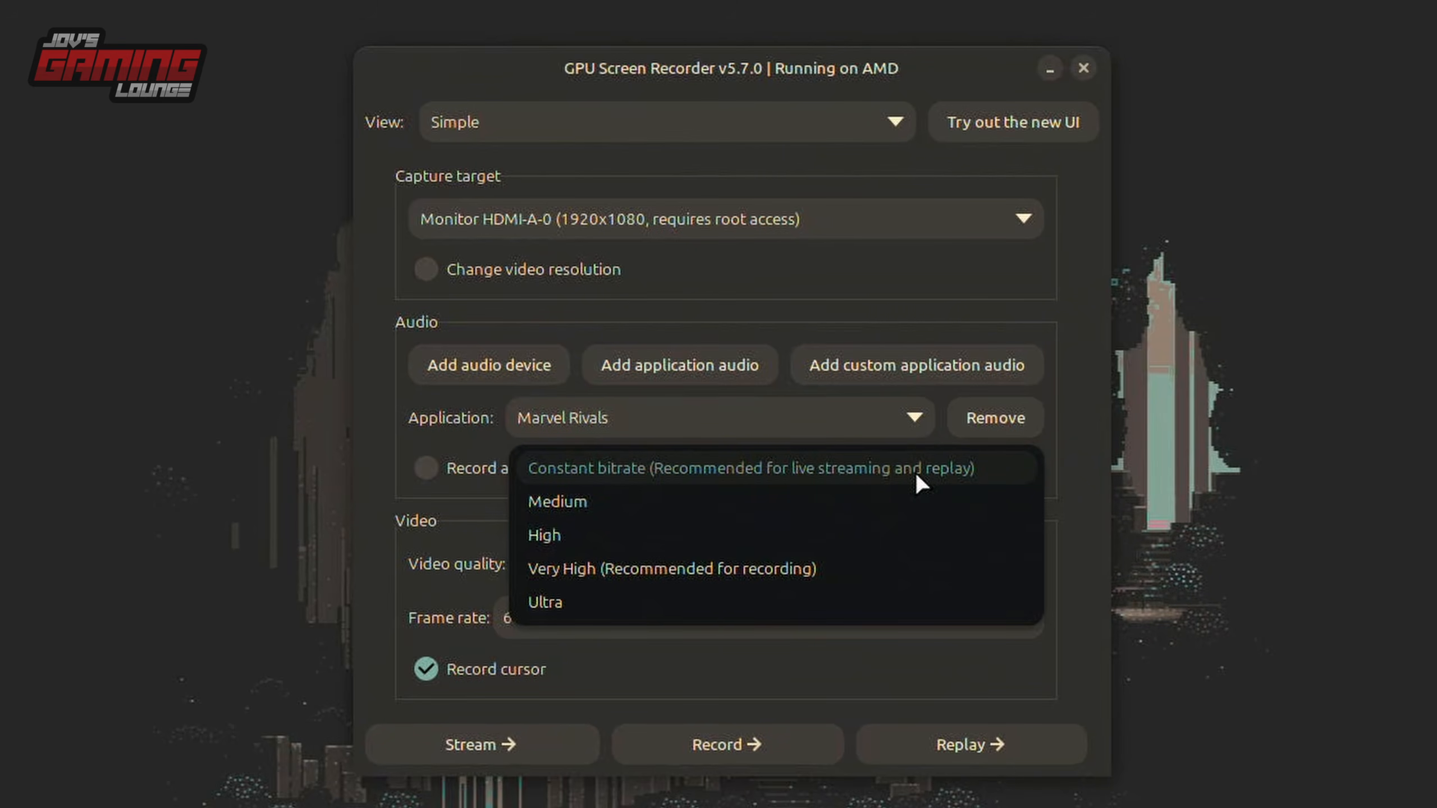
click(1055, 574)
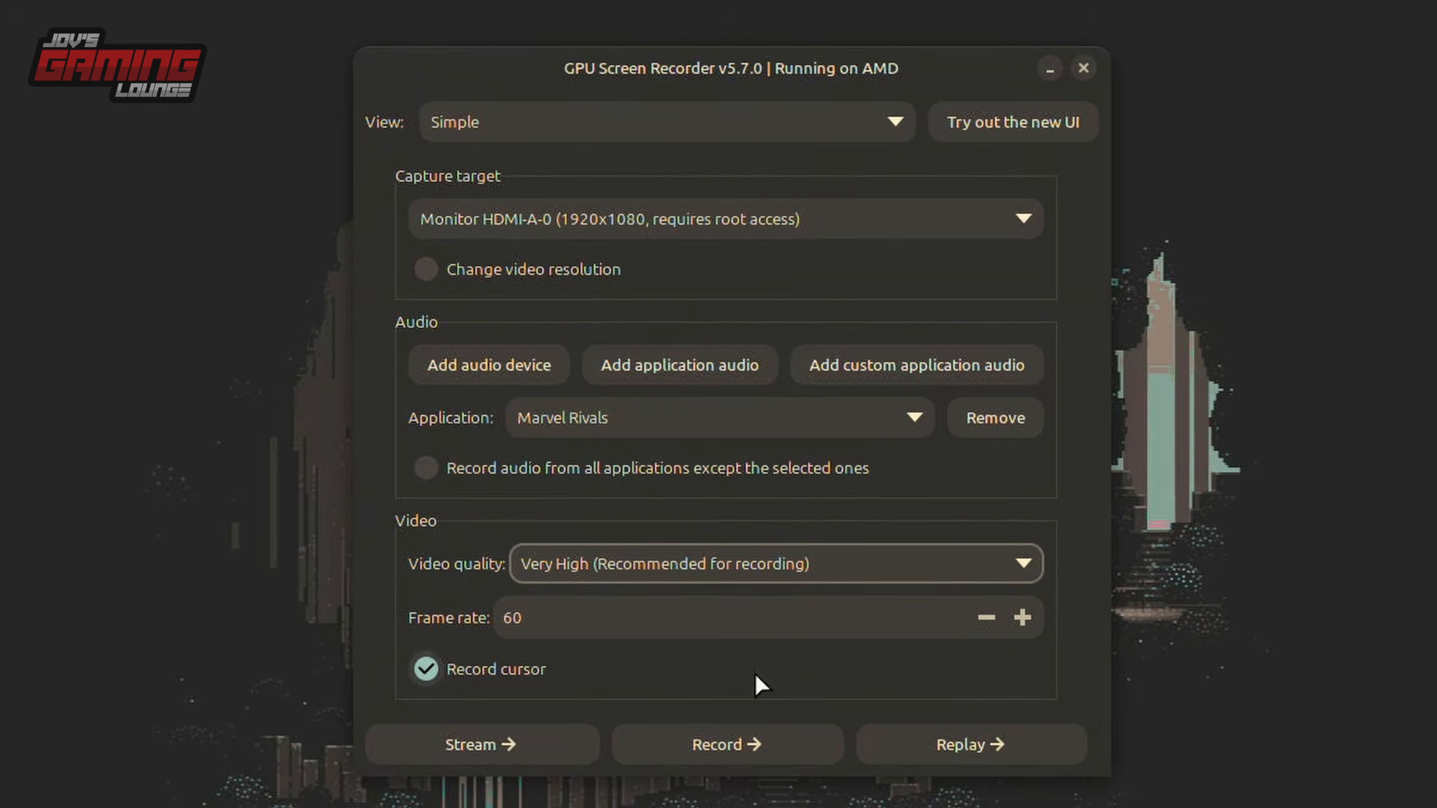
click(1022, 617)
click(1023, 617)
click(987, 617)
click(1032, 616)
click(1031, 616)
click(1031, 616)
click(1031, 615)
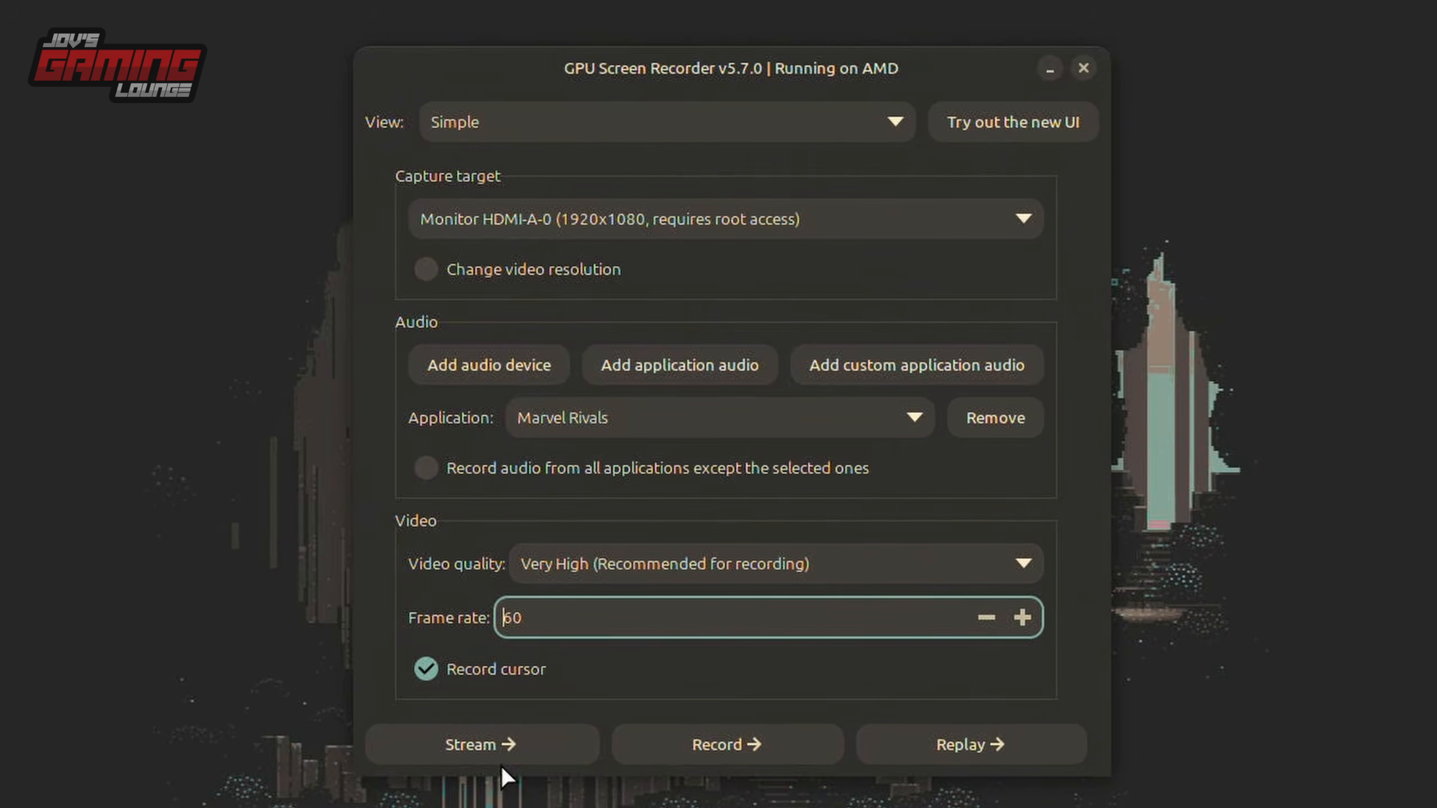
Examine the streaming settings, including the start/stop hotkey, stream service and stream key field.
click(498, 747)
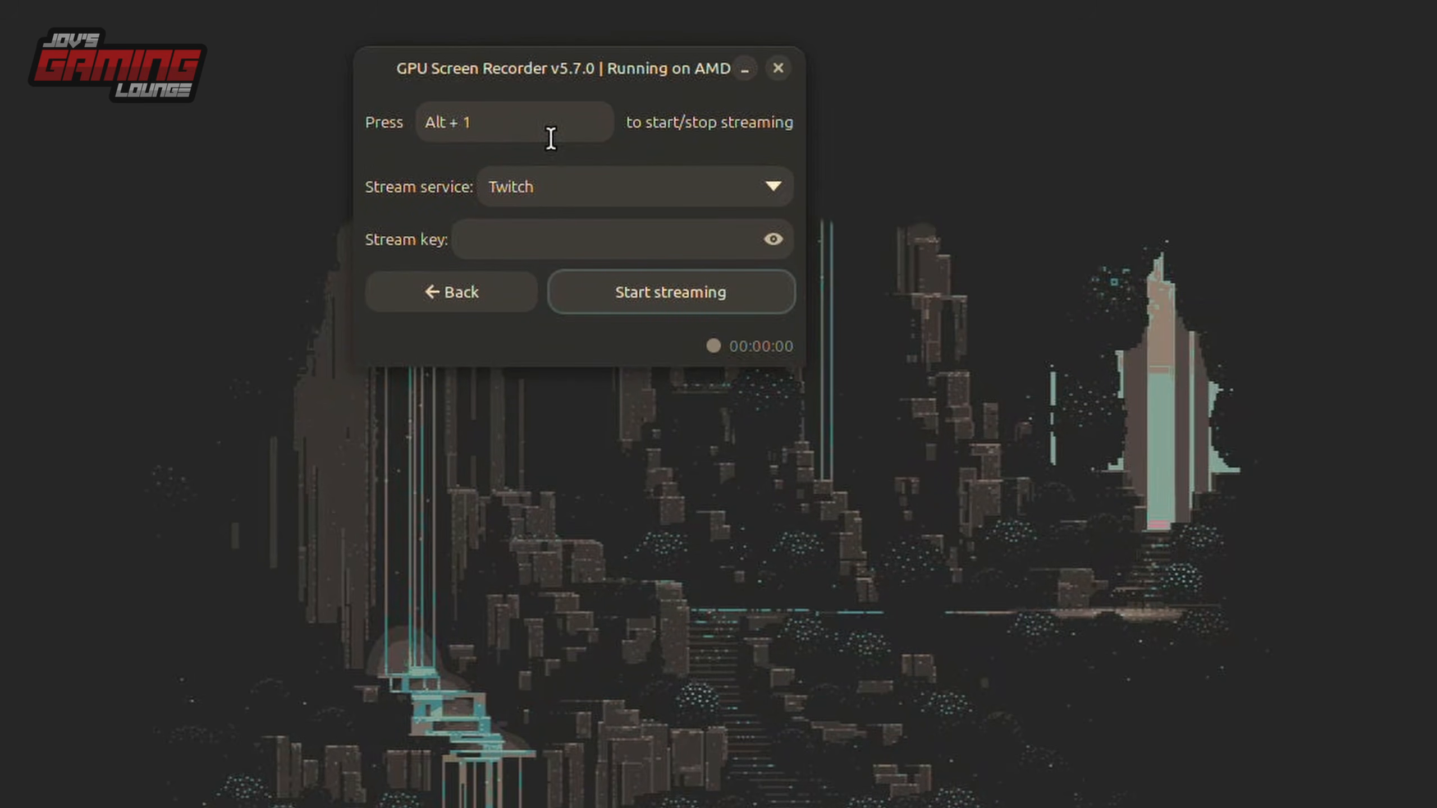
click(727, 184)
key(Escape)
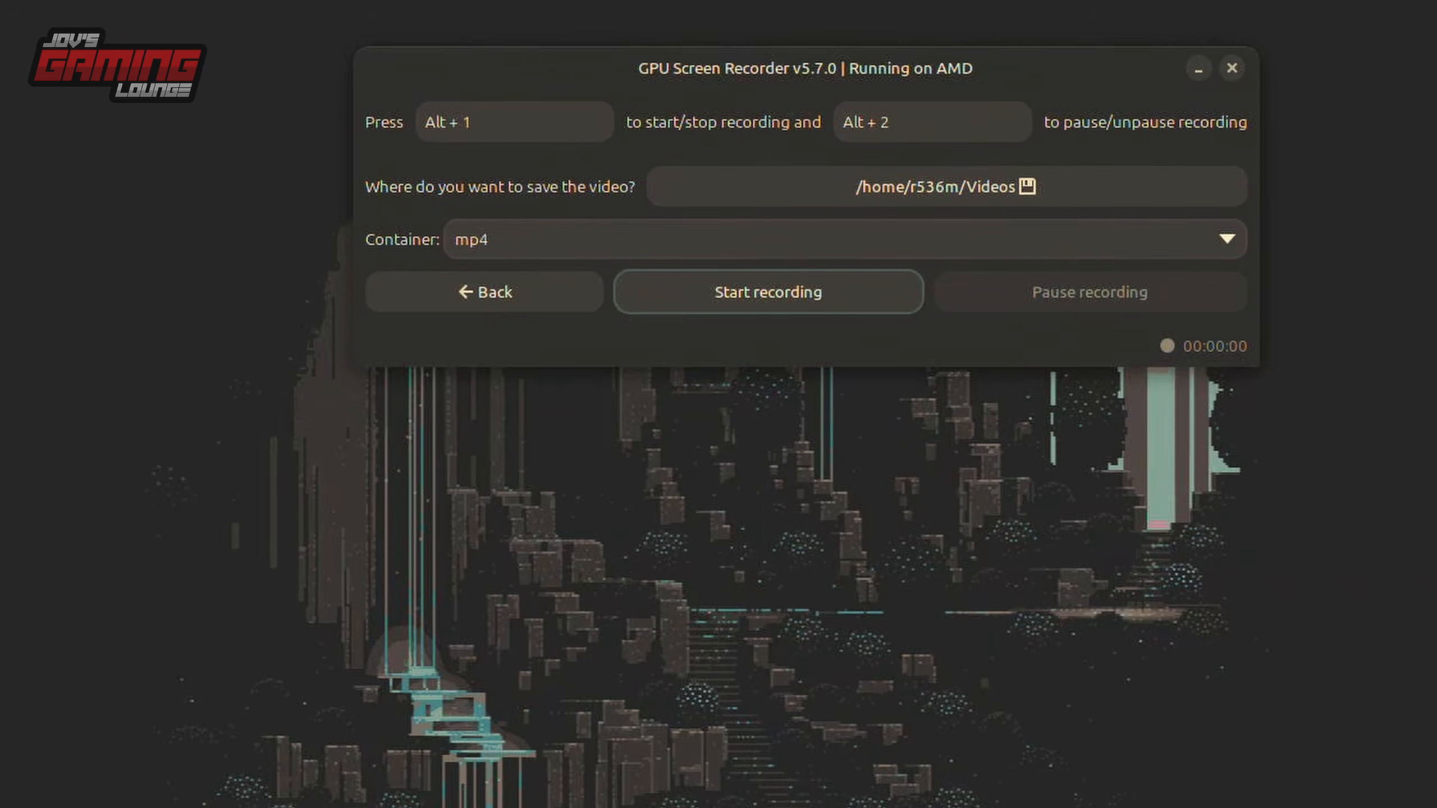
Review the recording container formats, keeping mp4, and examine the replay settings for hotkeys, save folder and replay time.
click(1210, 230)
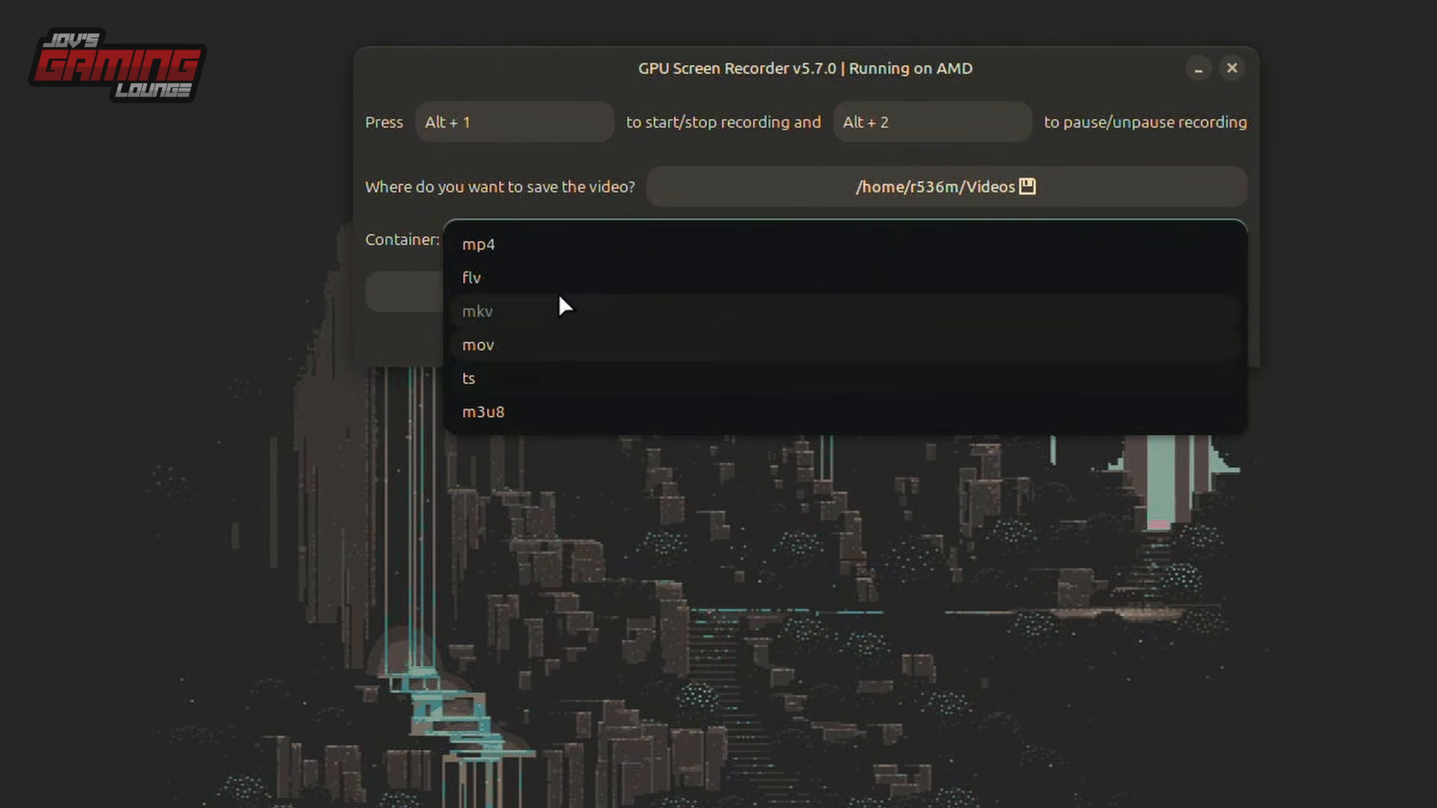
click(478, 244)
click(491, 301)
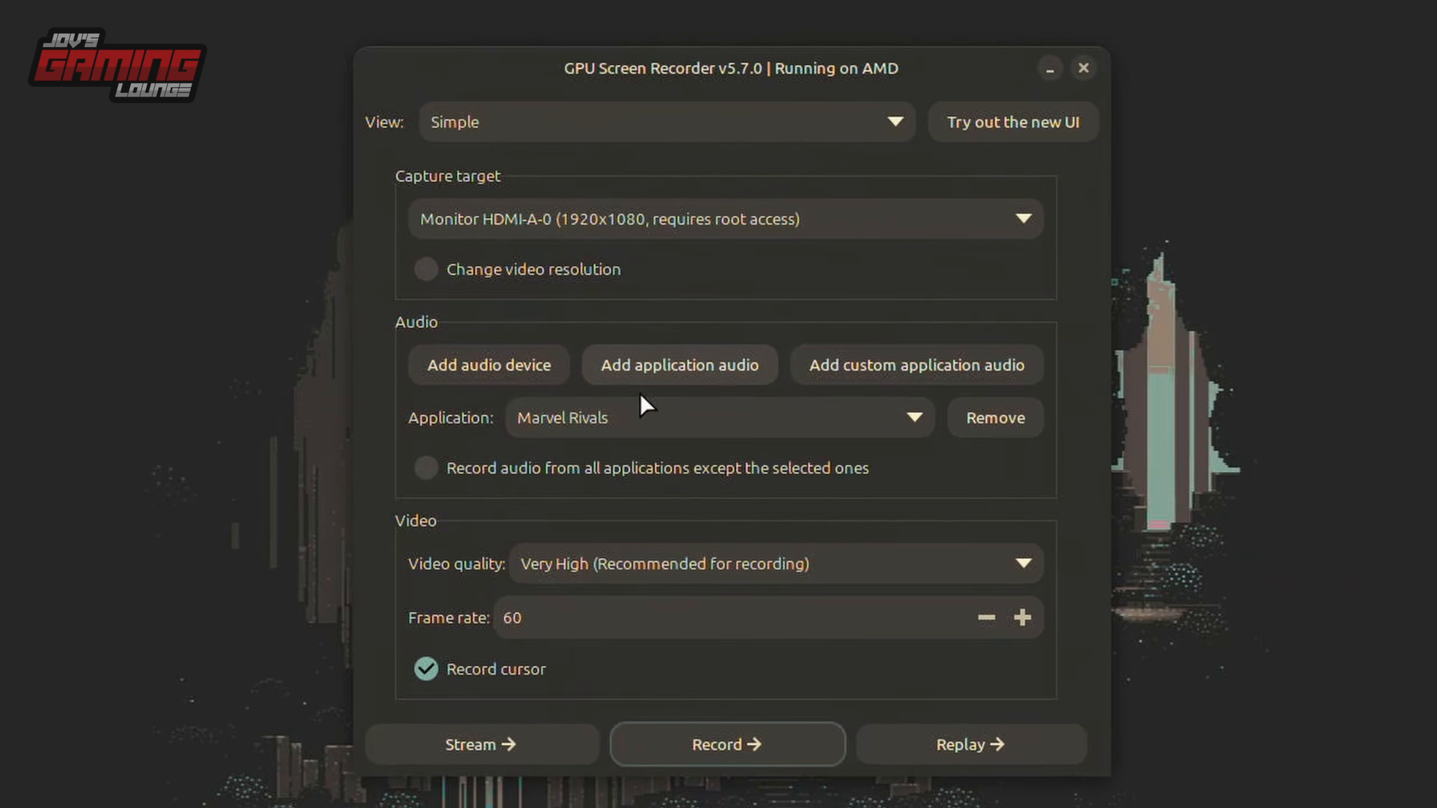
click(962, 741)
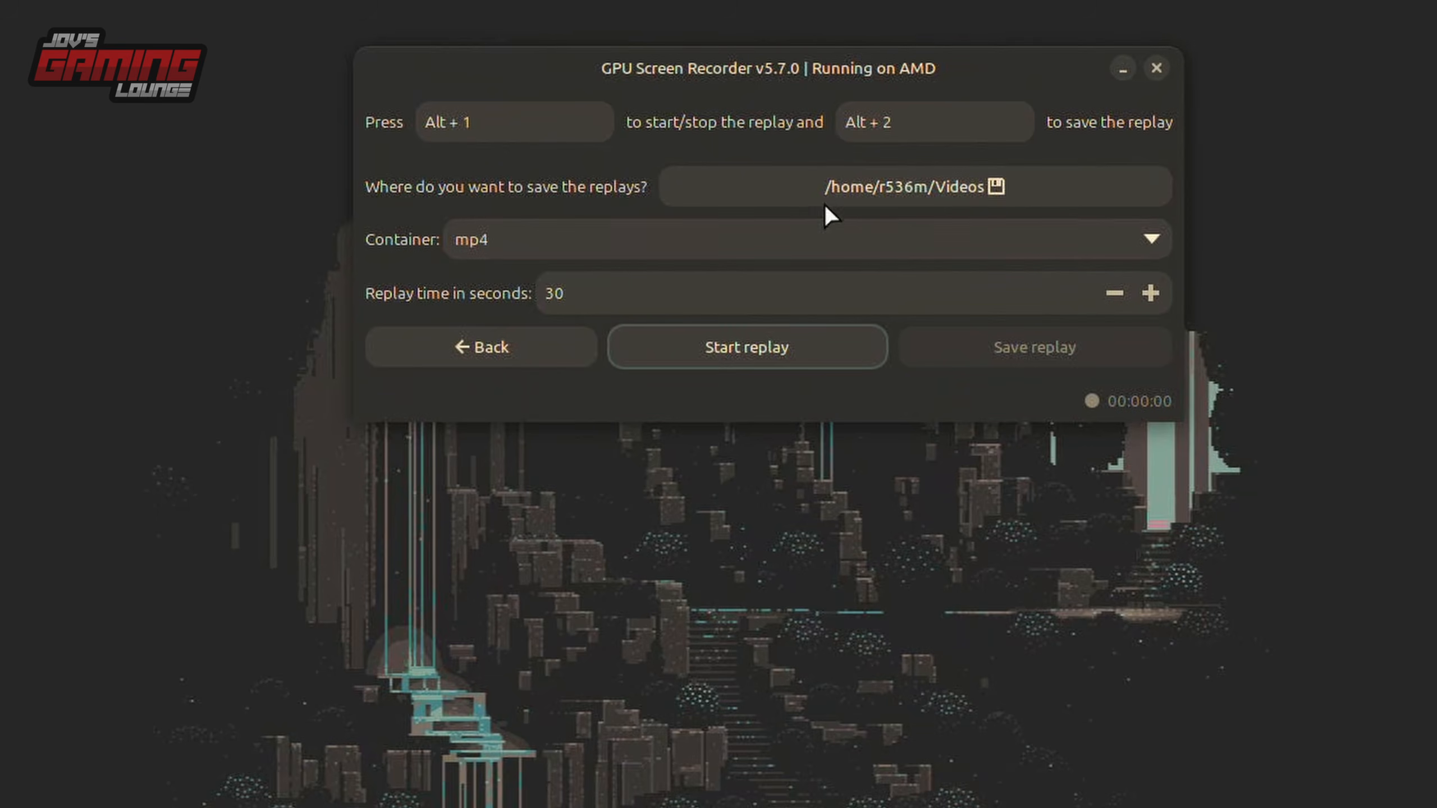
click(632, 302)
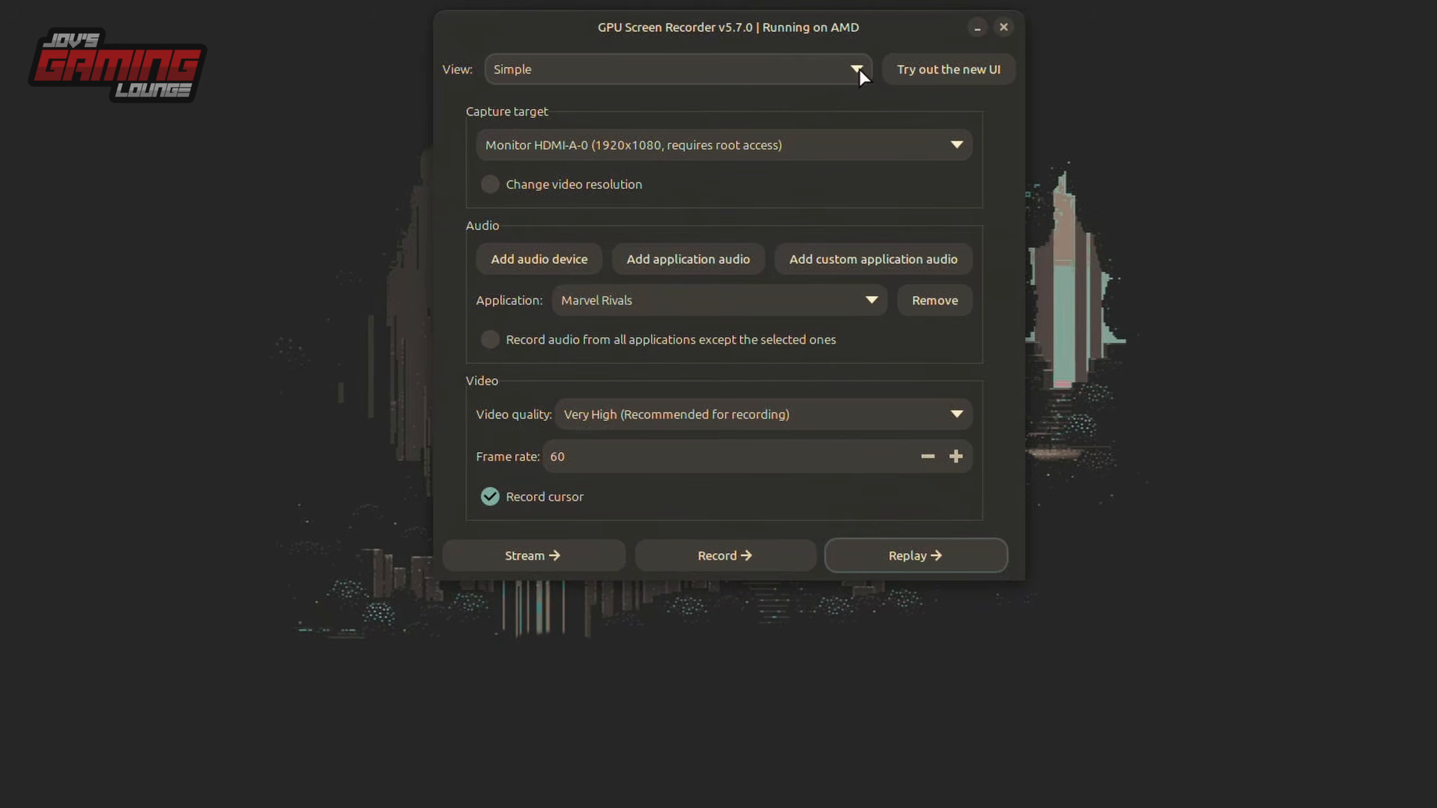
Switch the recorder's settings view from Simple to Advanced.
click(896, 122)
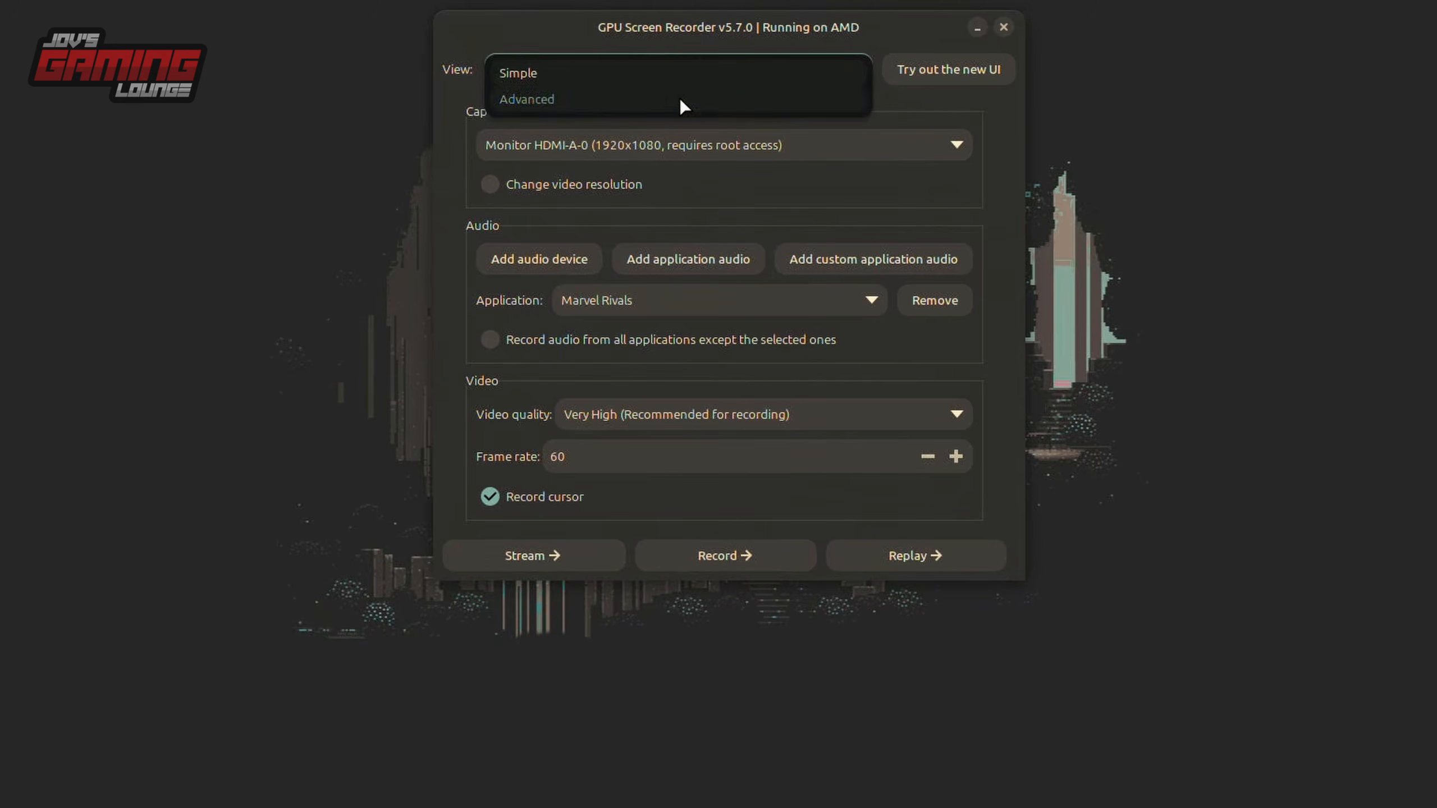
click(591, 169)
click(619, 106)
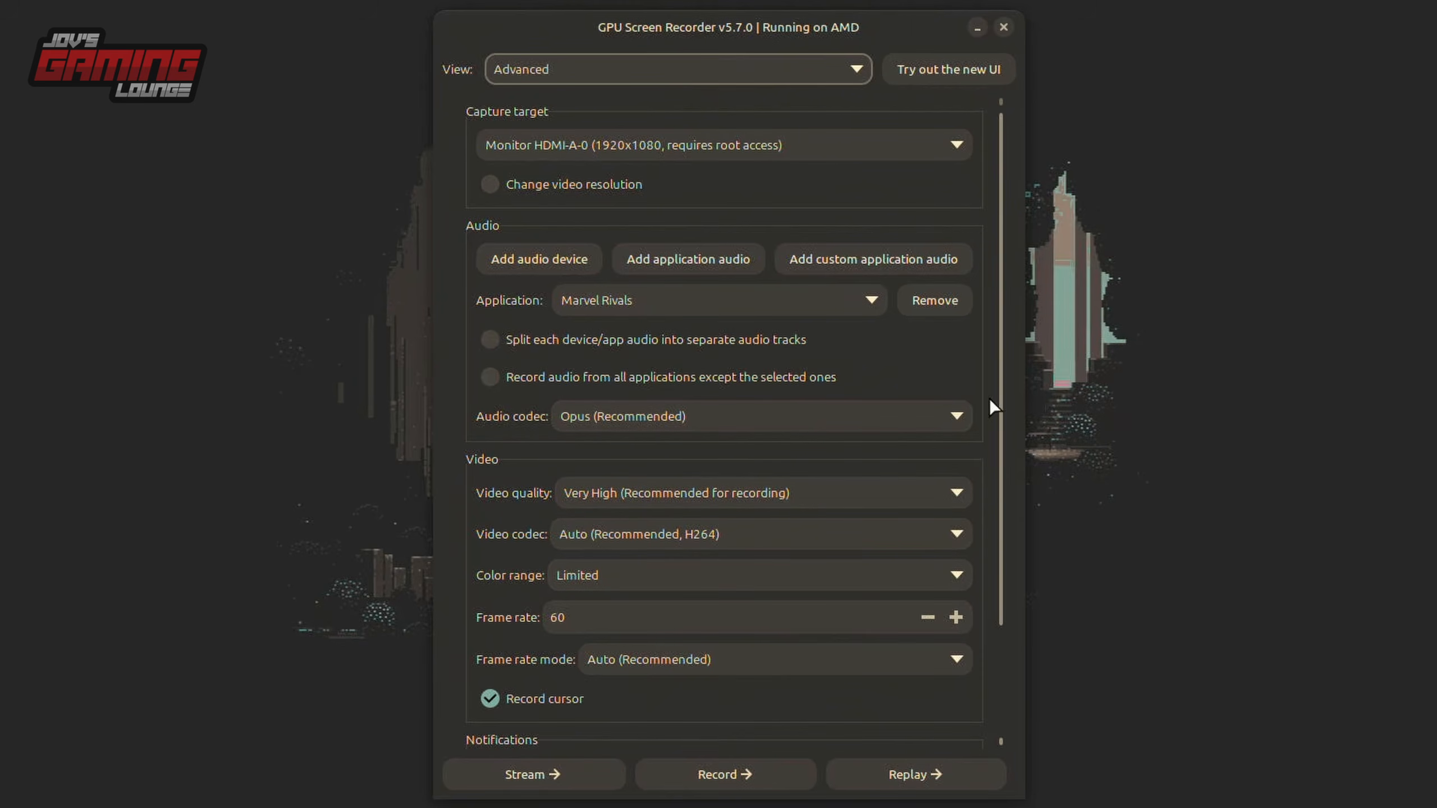
Review the audio codec and video codec options, keeping Opus (Recommended) for audio and Auto (Recommended, H264) for video.
click(659, 415)
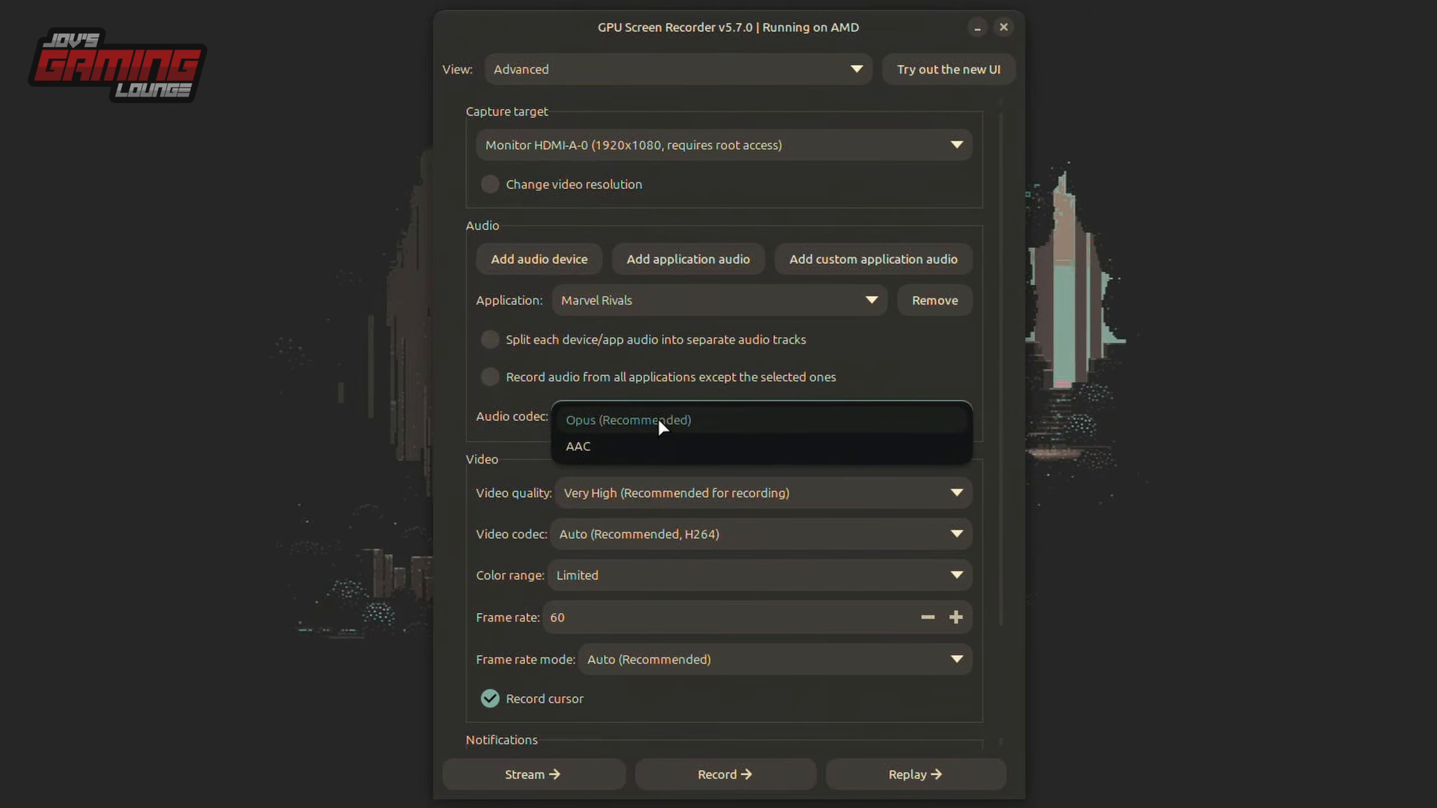
click(888, 412)
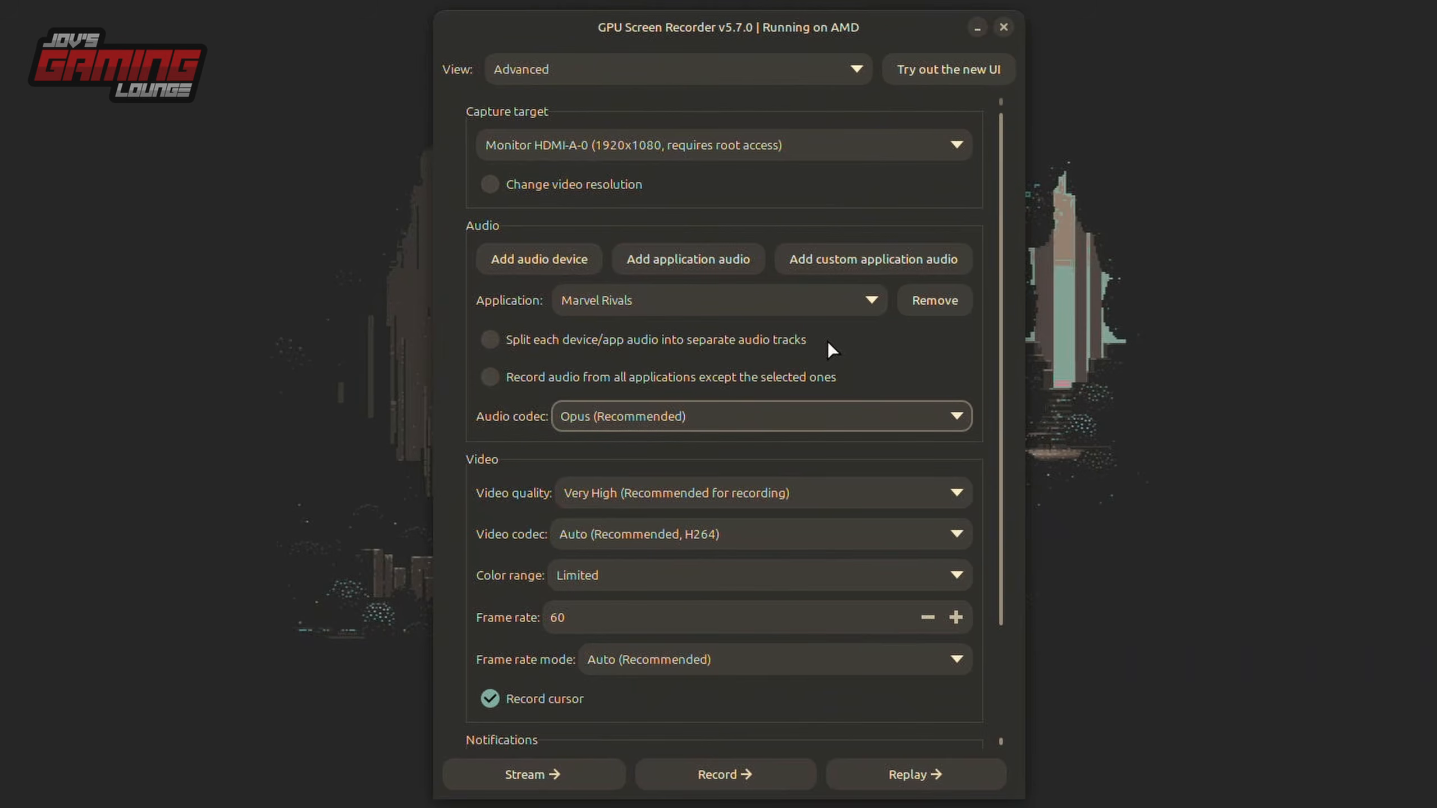
scroll(827, 341, down, 3)
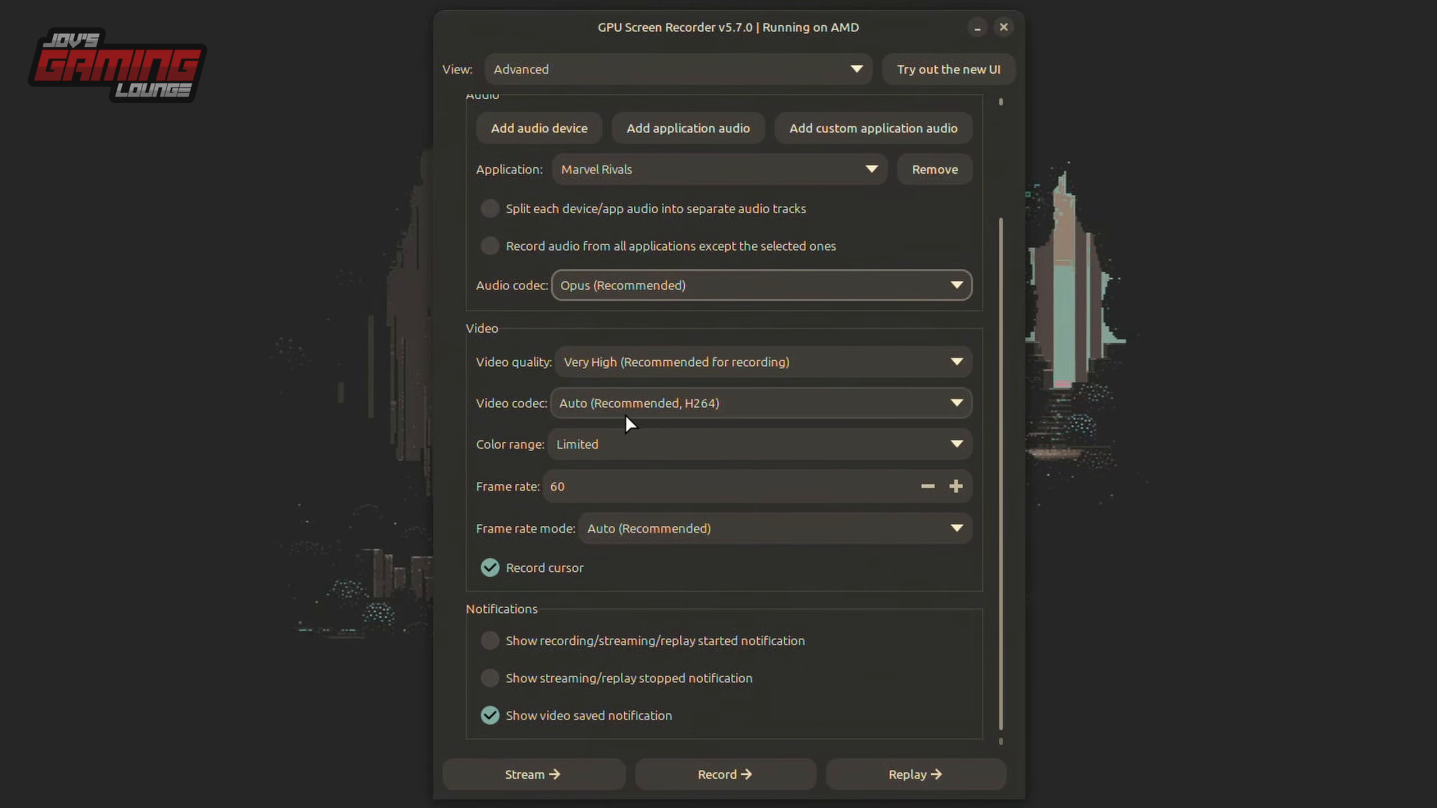
click(955, 411)
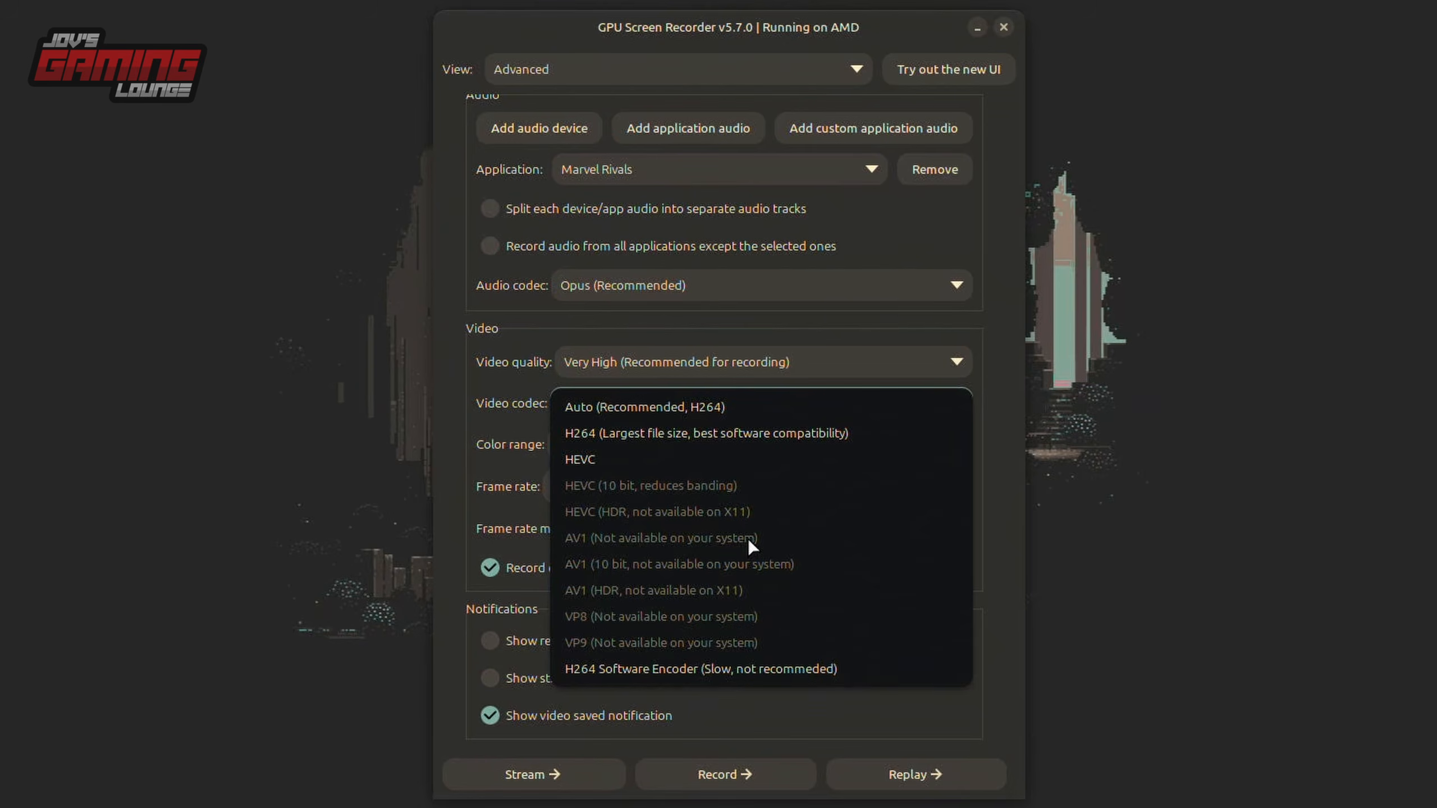
click(594, 408)
Review the color range and frame rate mode options, keeping Limited and Auto (Recommended).
click(576, 439)
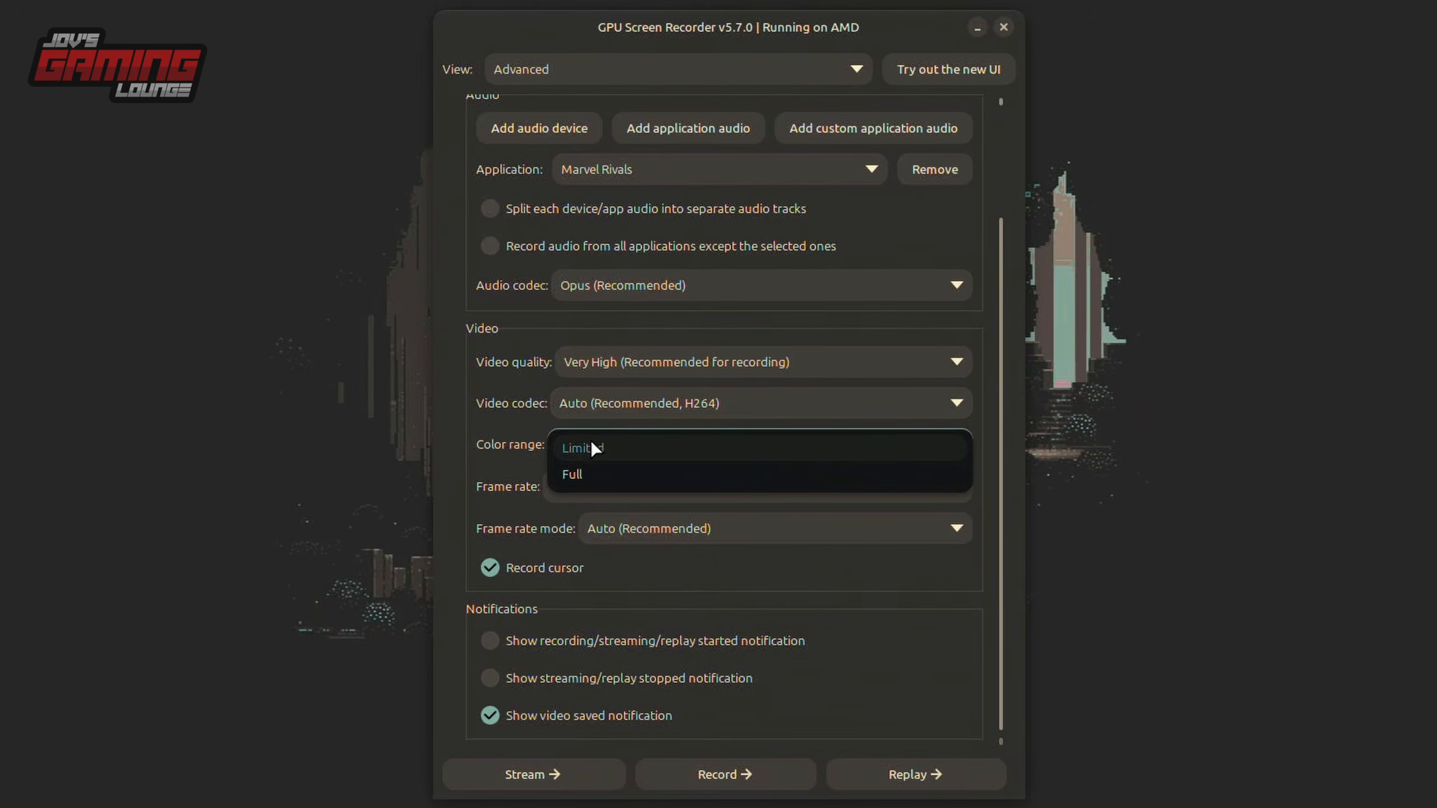
click(505, 436)
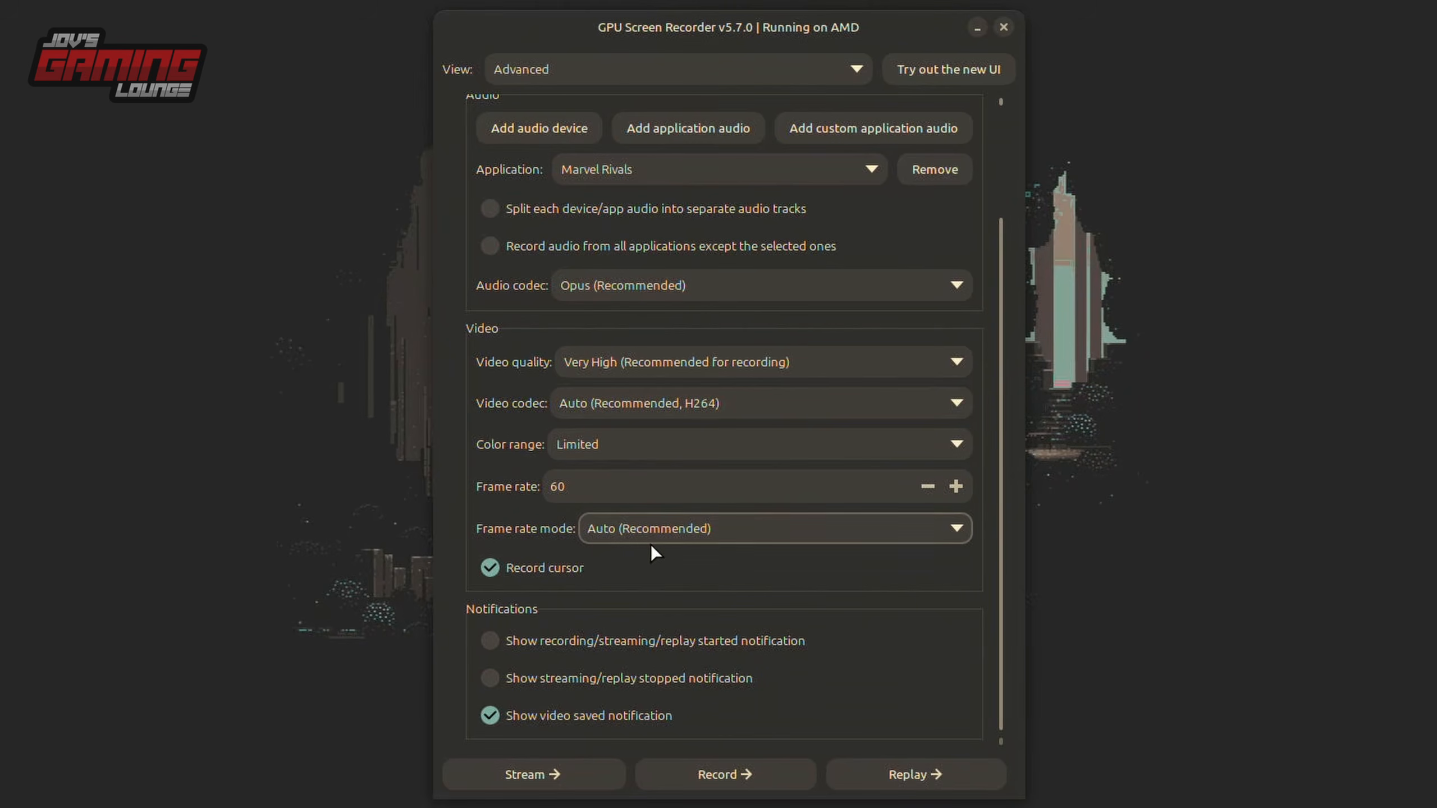
click(756, 534)
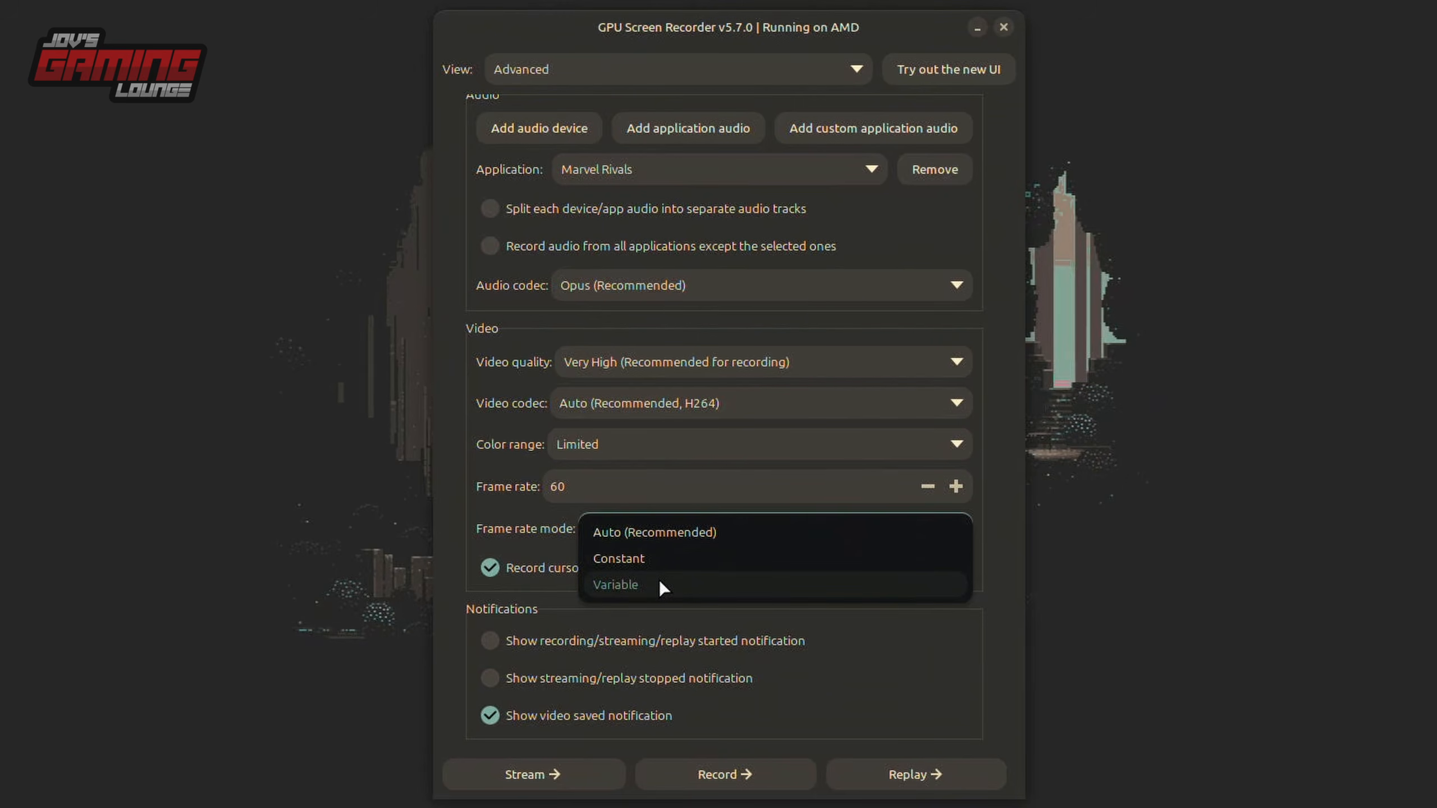
click(666, 539)
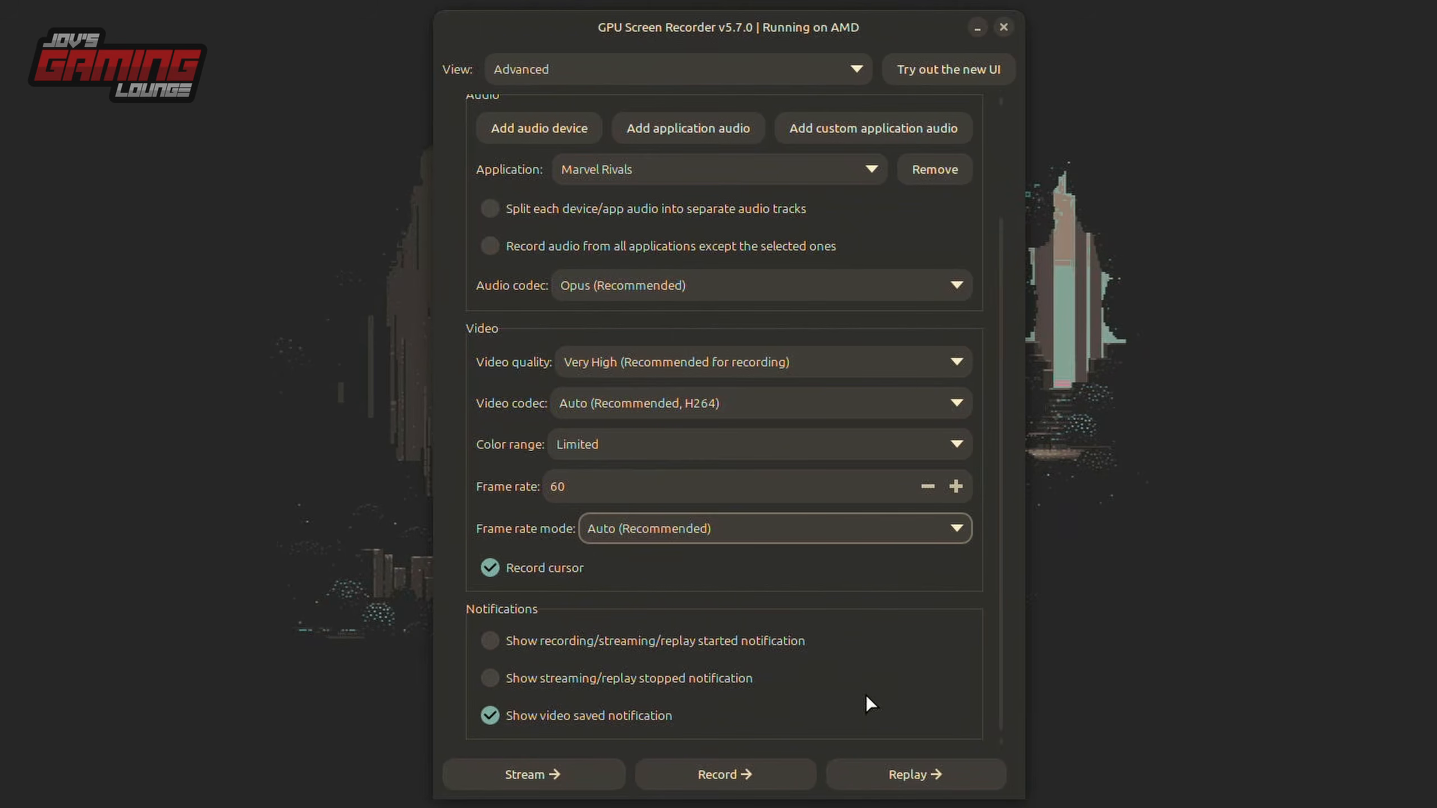
Switch the recorder to the new UI, accepting both confirmations and authenticating with the account password.
scroll(995, 691, up, 2)
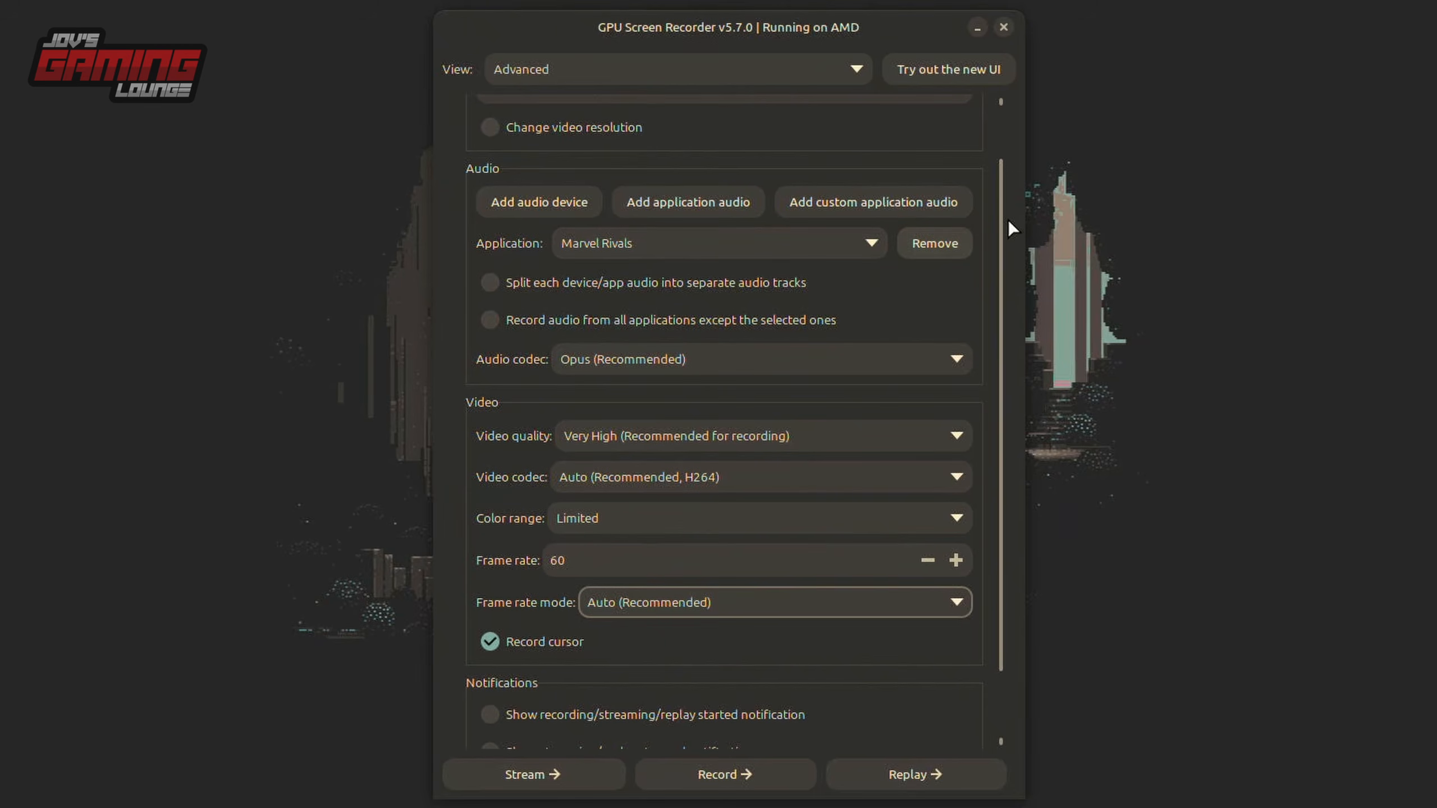
scroll(994, 200, up, 1)
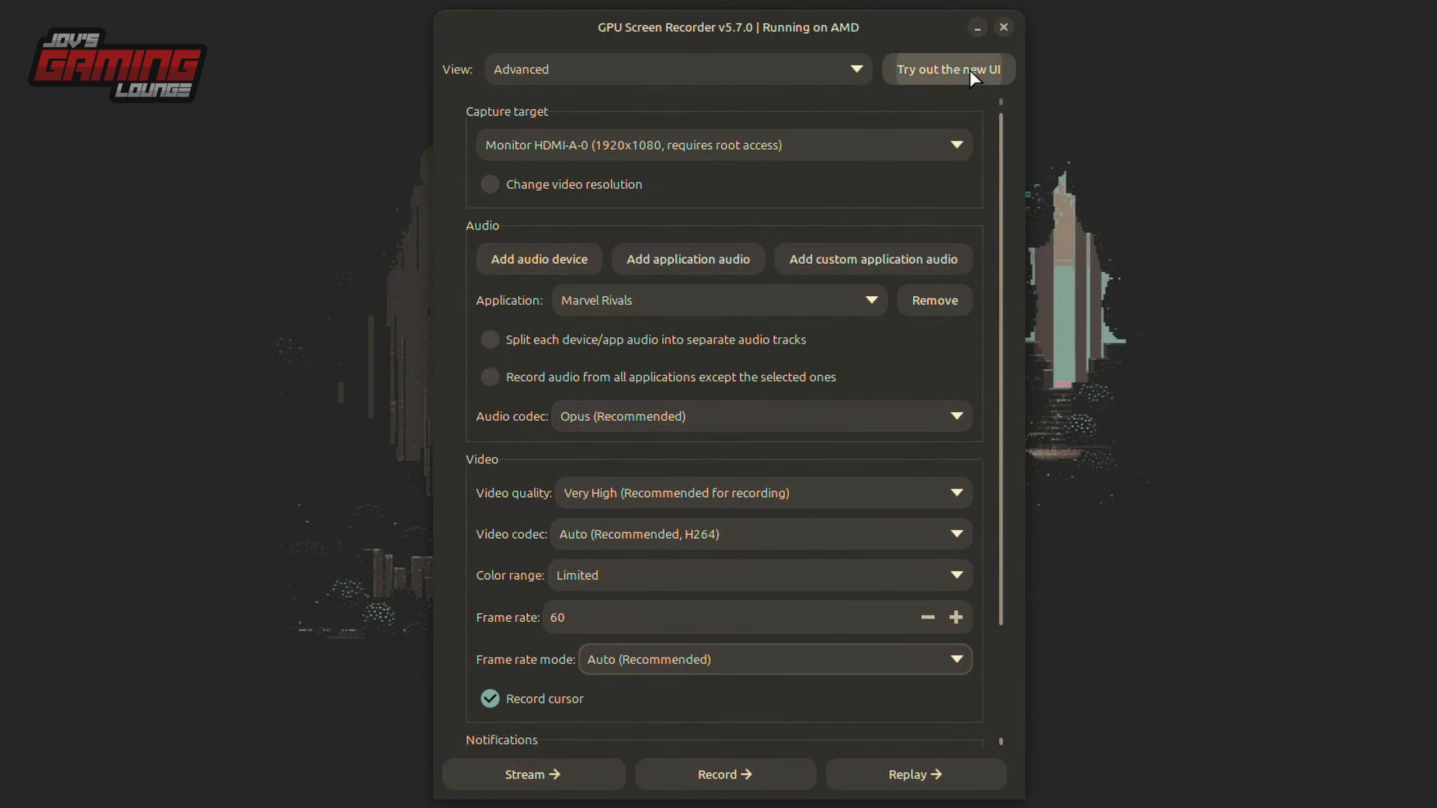
click(969, 69)
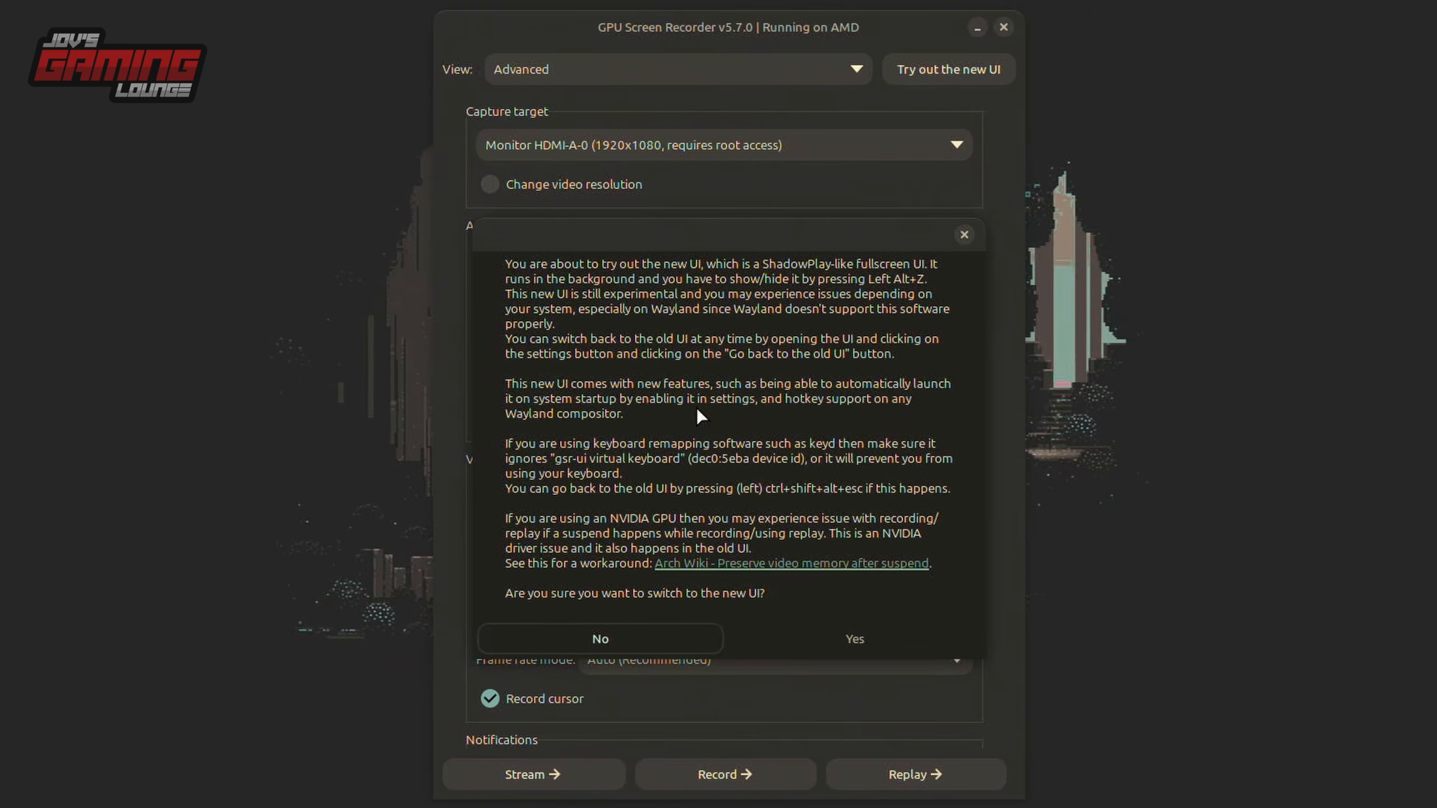
click(906, 642)
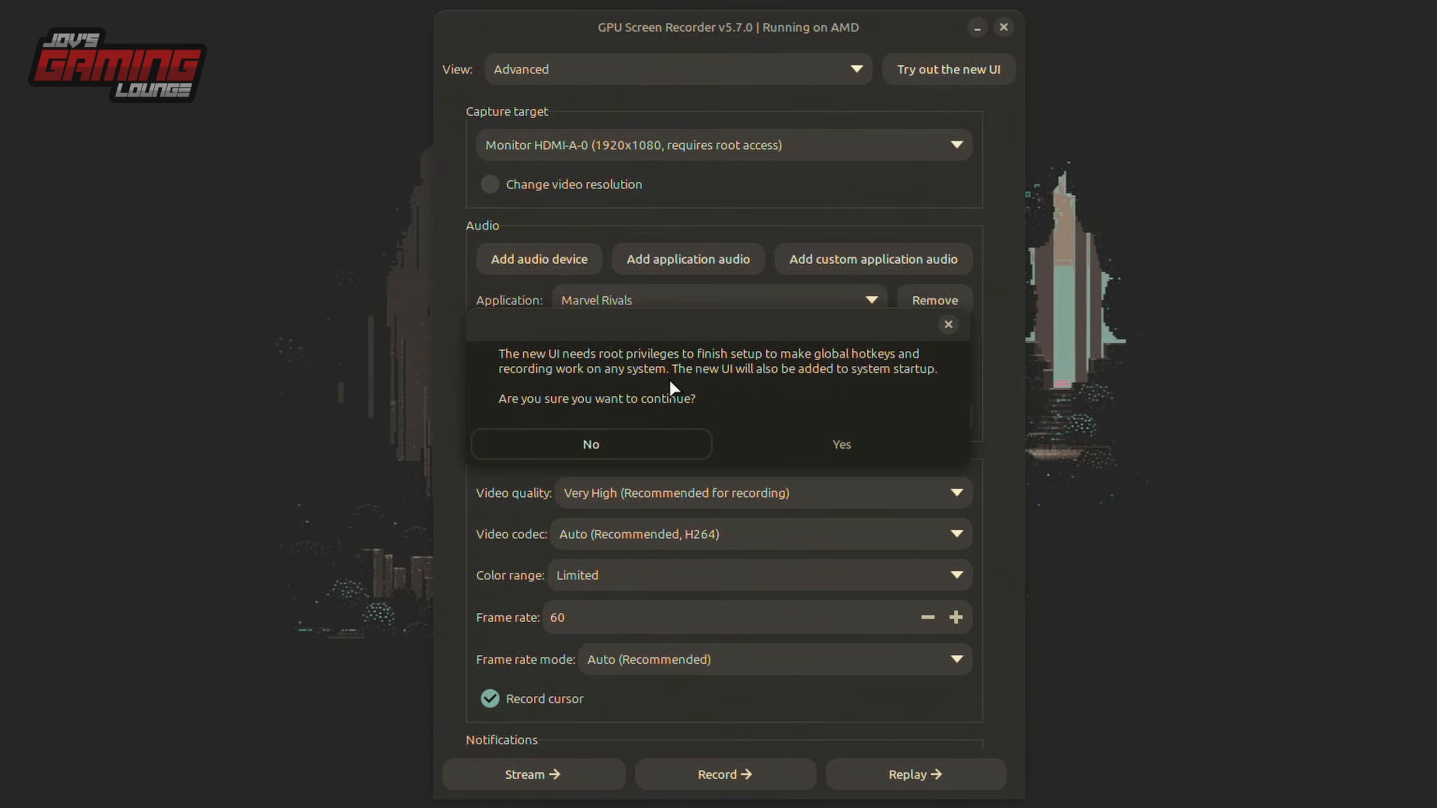
click(839, 440)
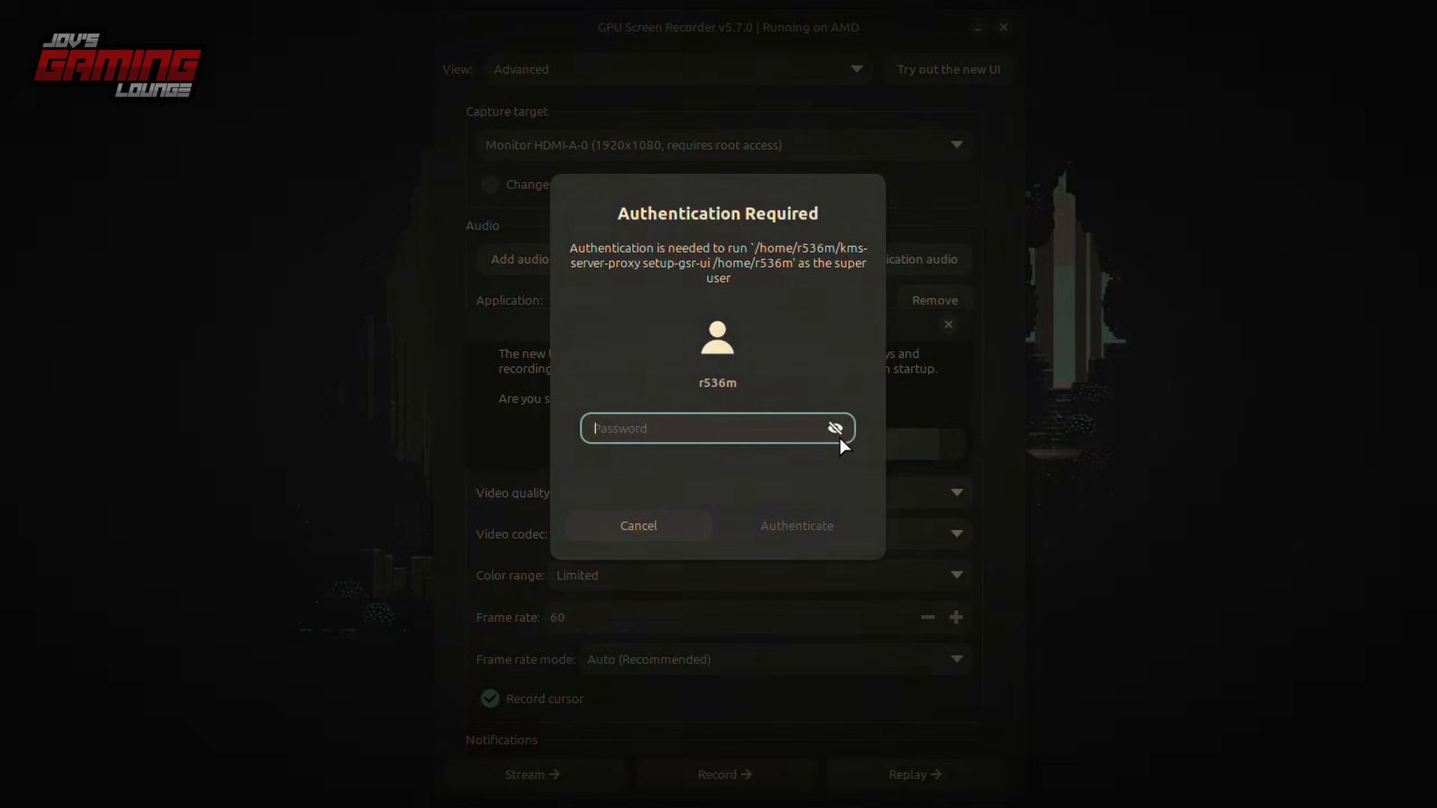
text(***)
key(Return)
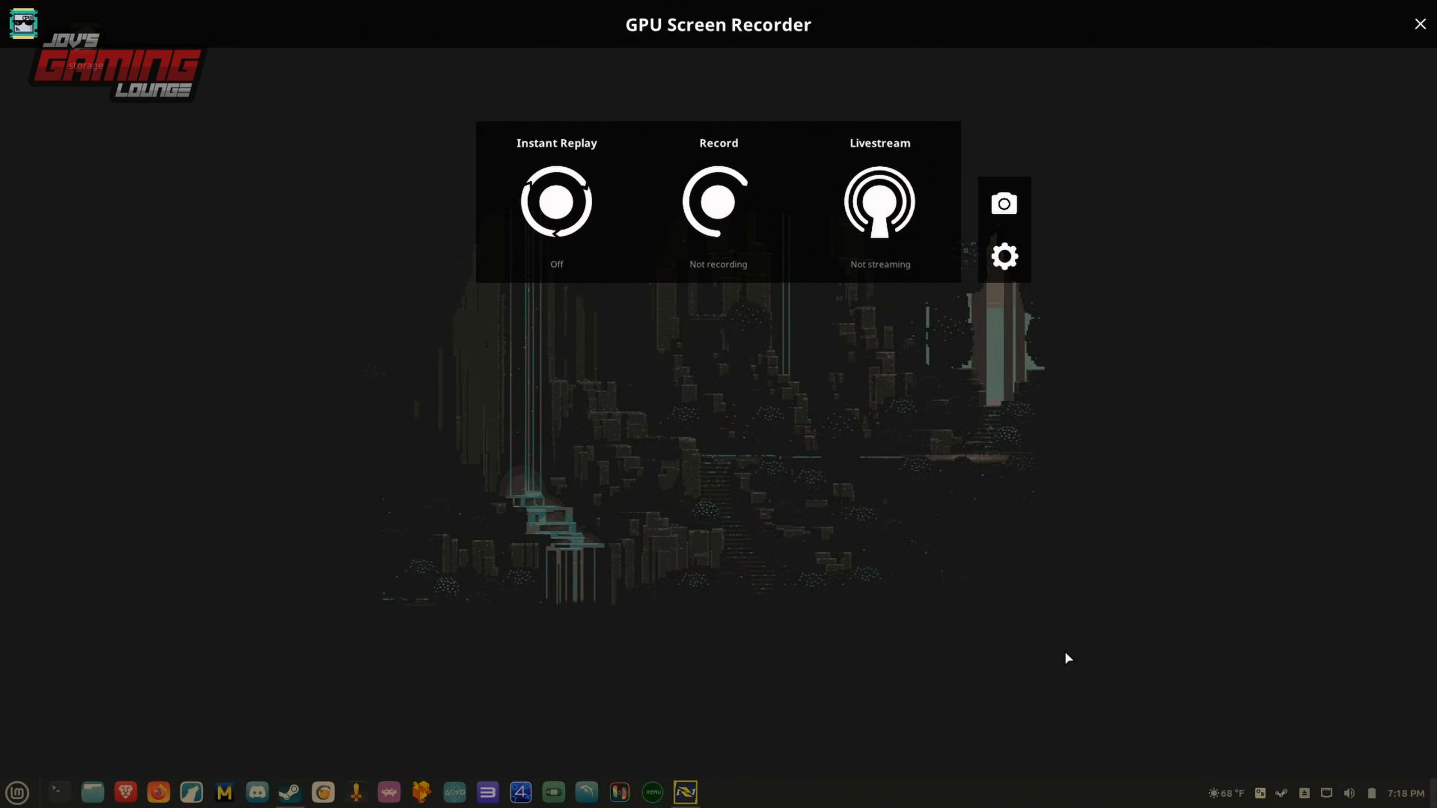
Open the new UI's global settings and examine the appearance, startup, keyboard hotkey, controller hotkey and application options.
click(1006, 261)
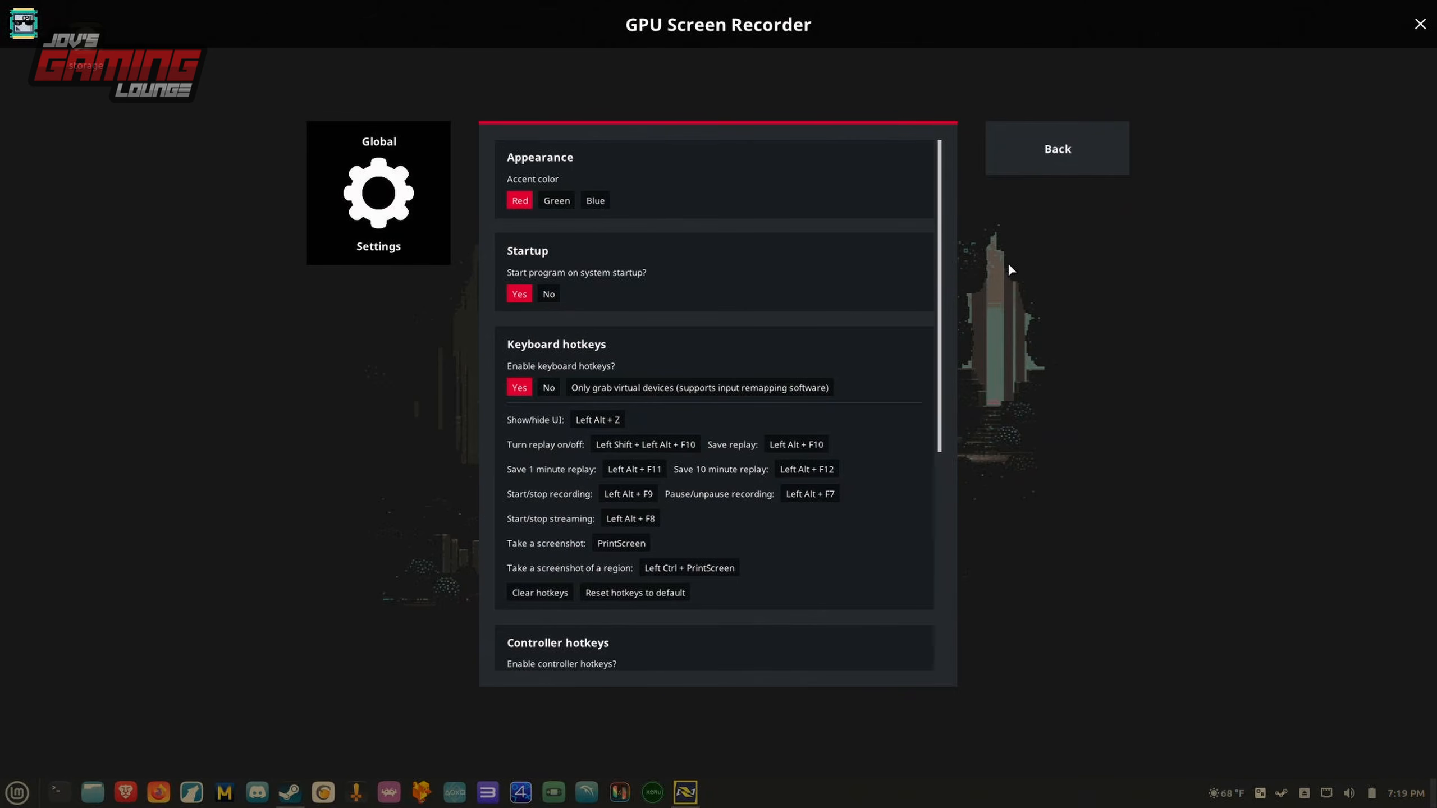
scroll(937, 330, down, 3)
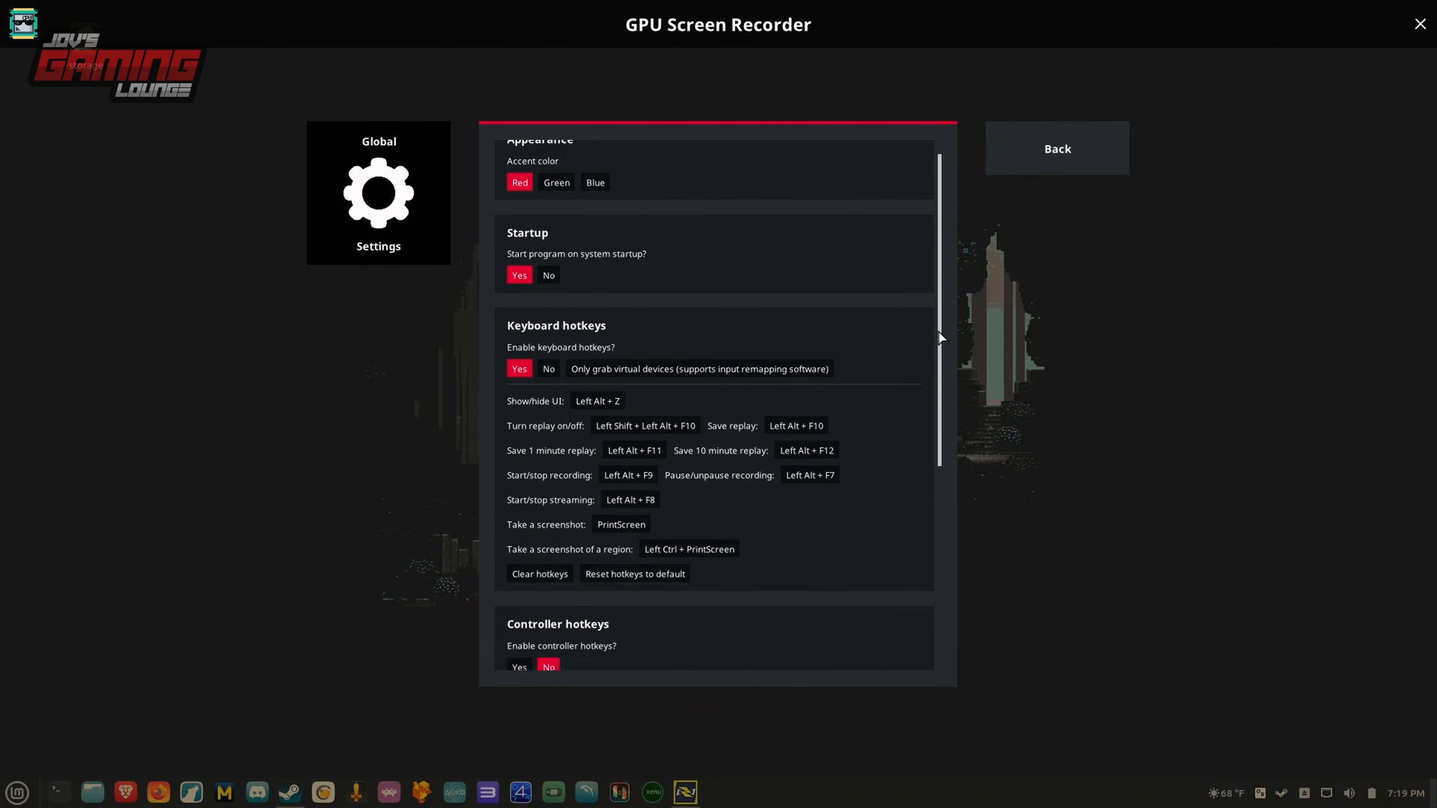
scroll(934, 348, down, 4)
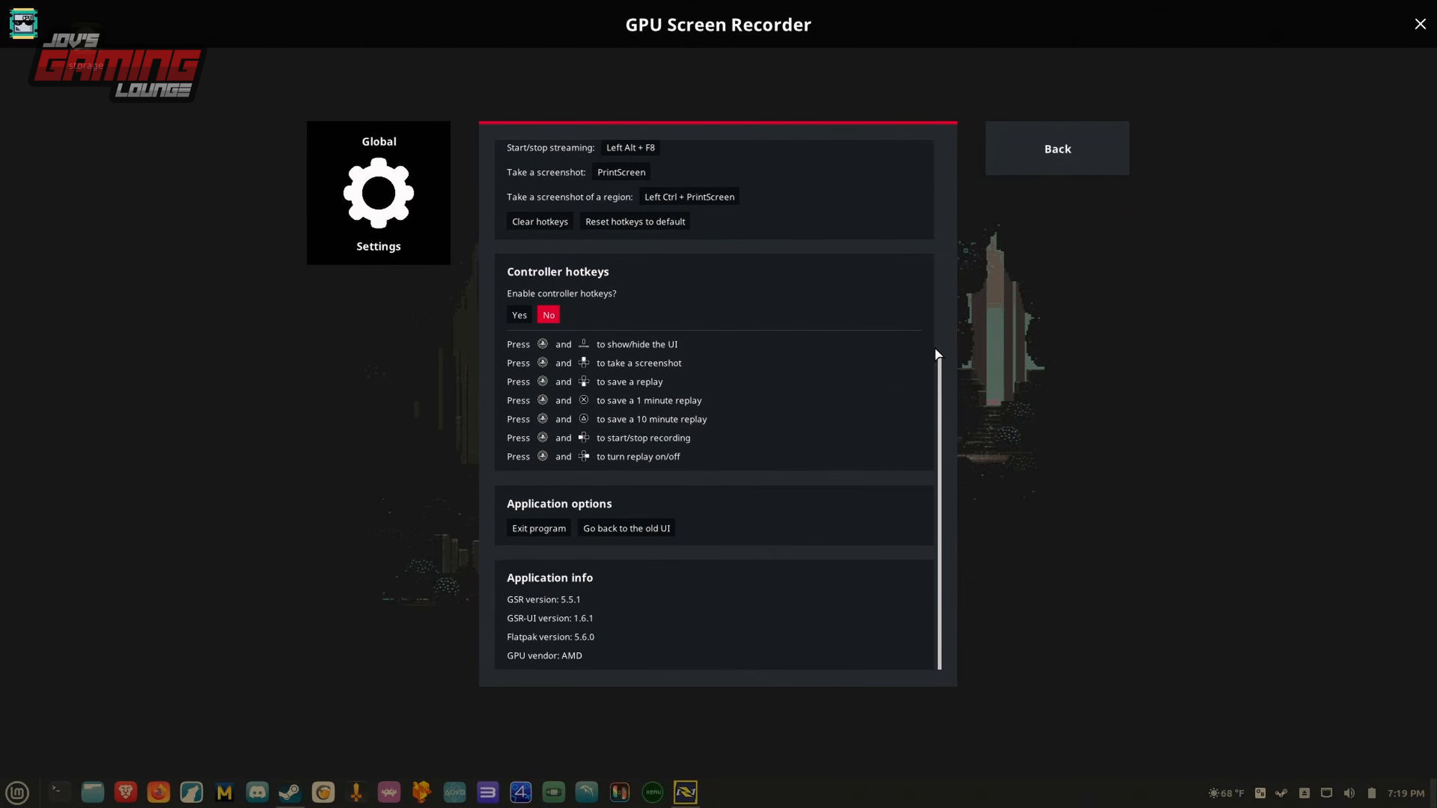
scroll(928, 385, up, 2)
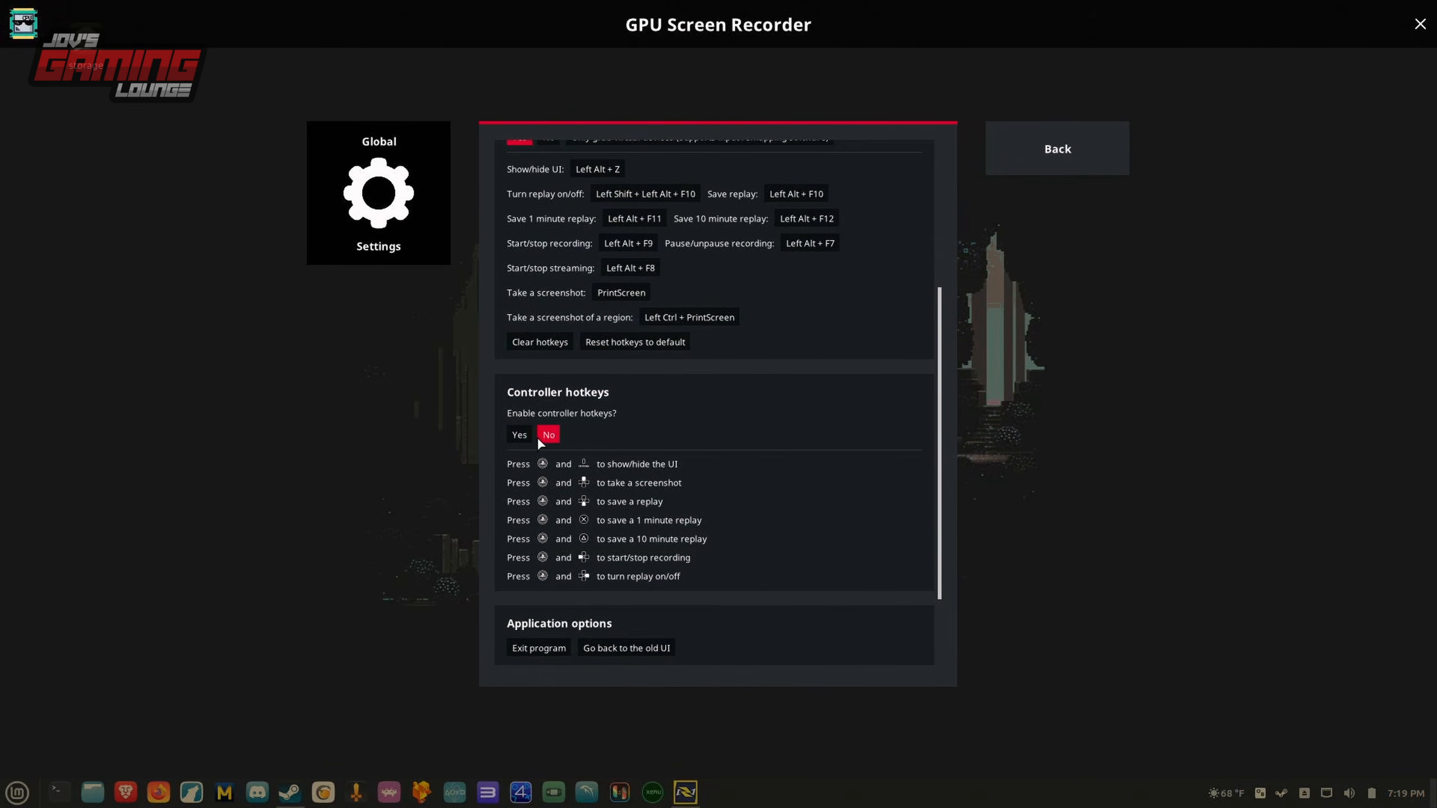
scroll(701, 193, up, 5)
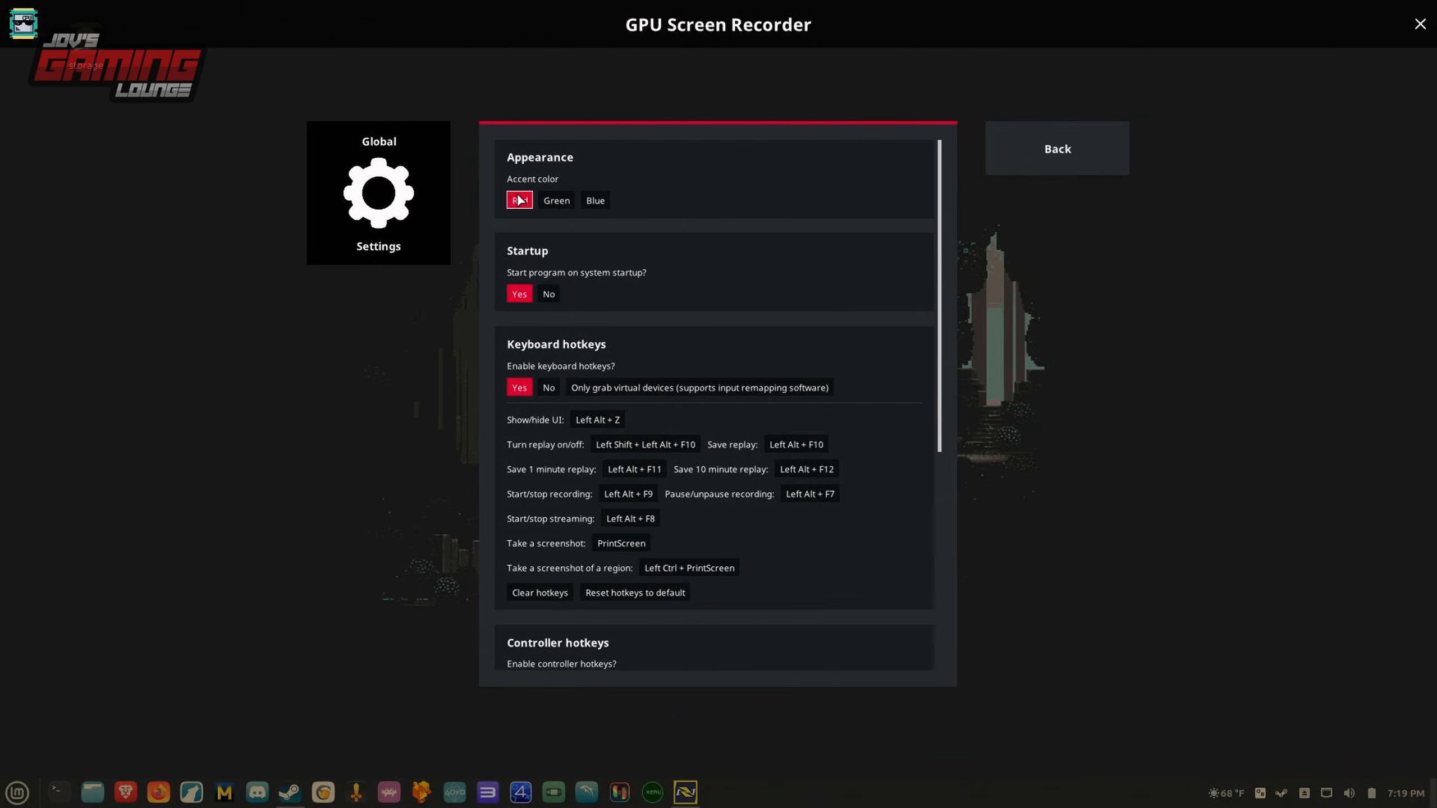
Try the Green and Blue accent colors before returning to Red, and set the program not to start on system startup.
click(549, 201)
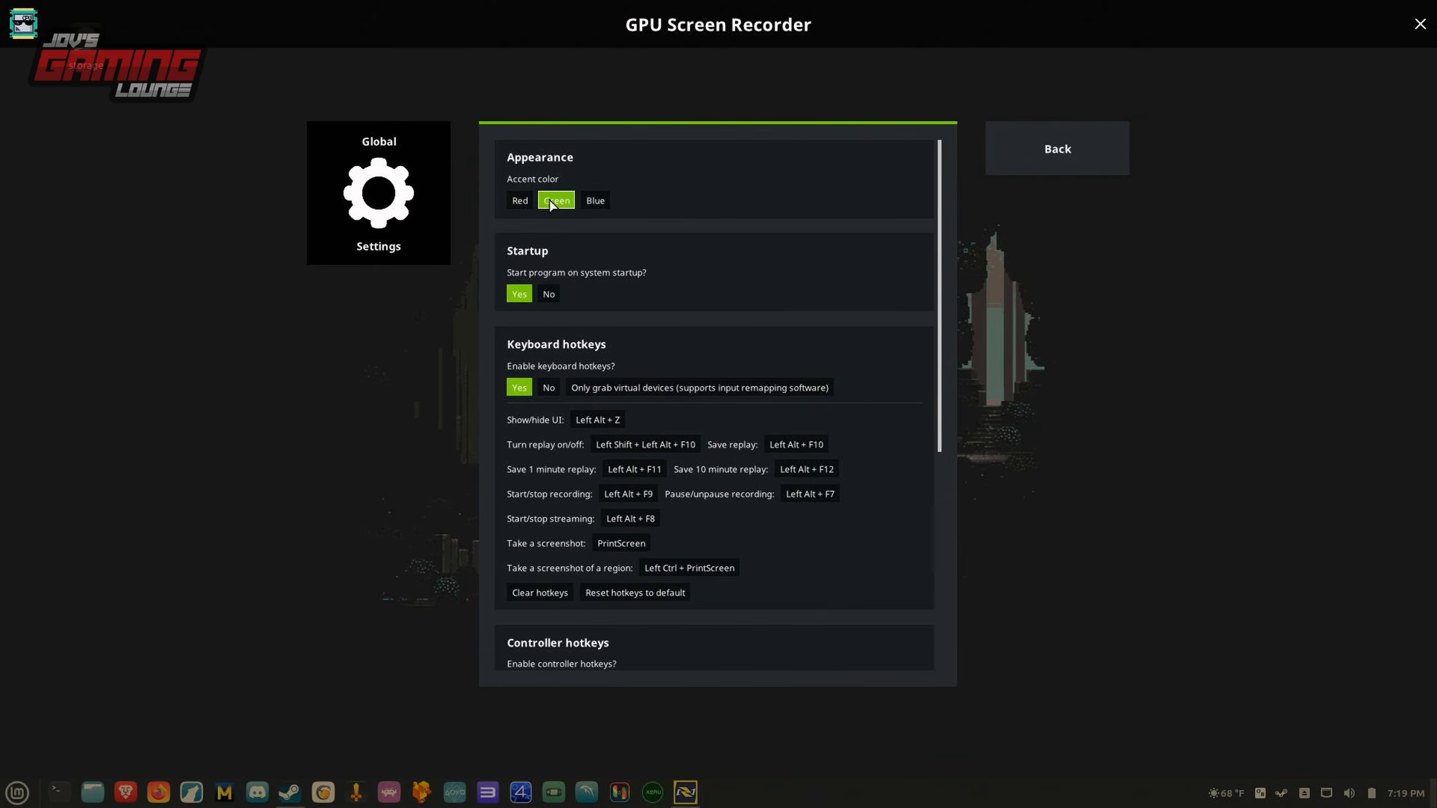
click(594, 201)
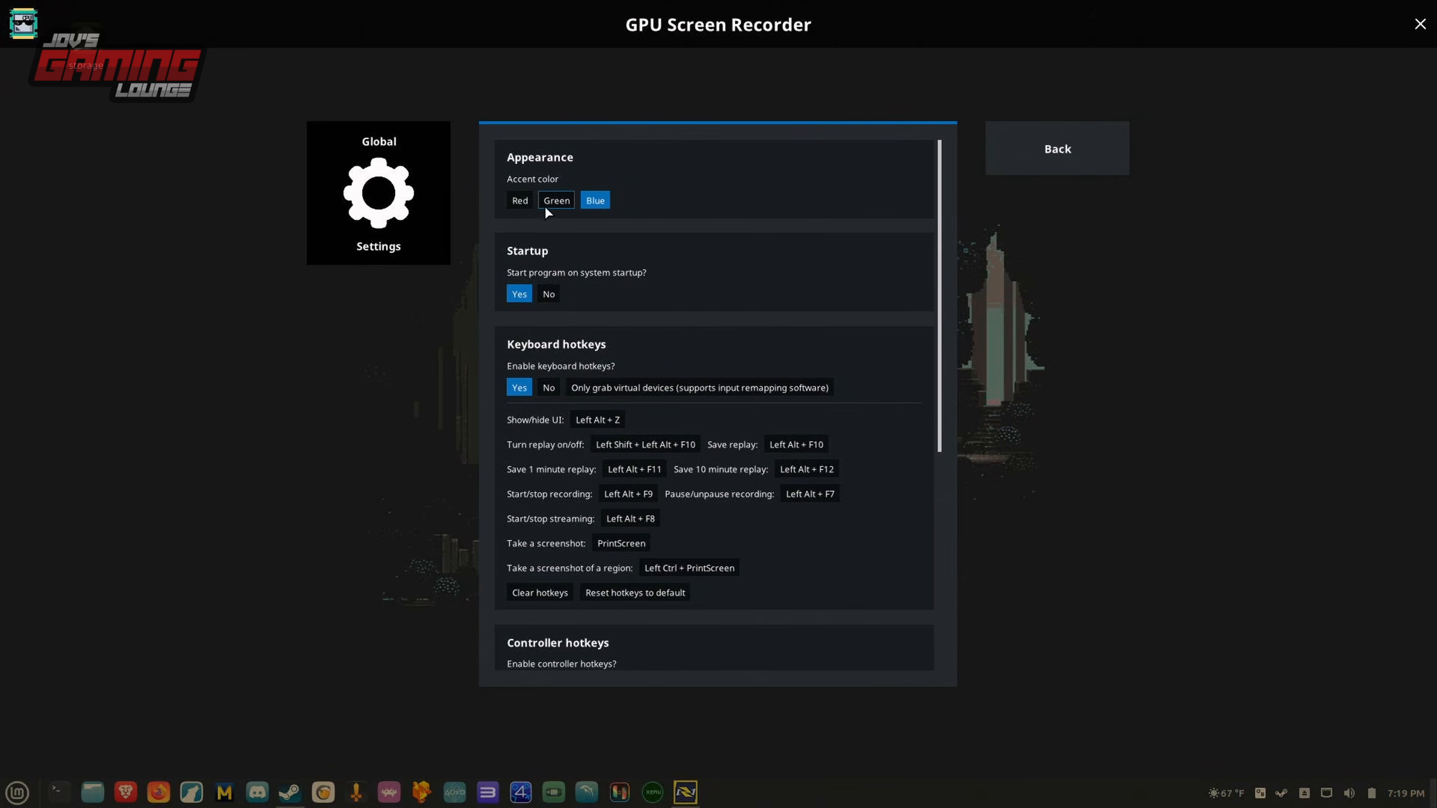
click(521, 202)
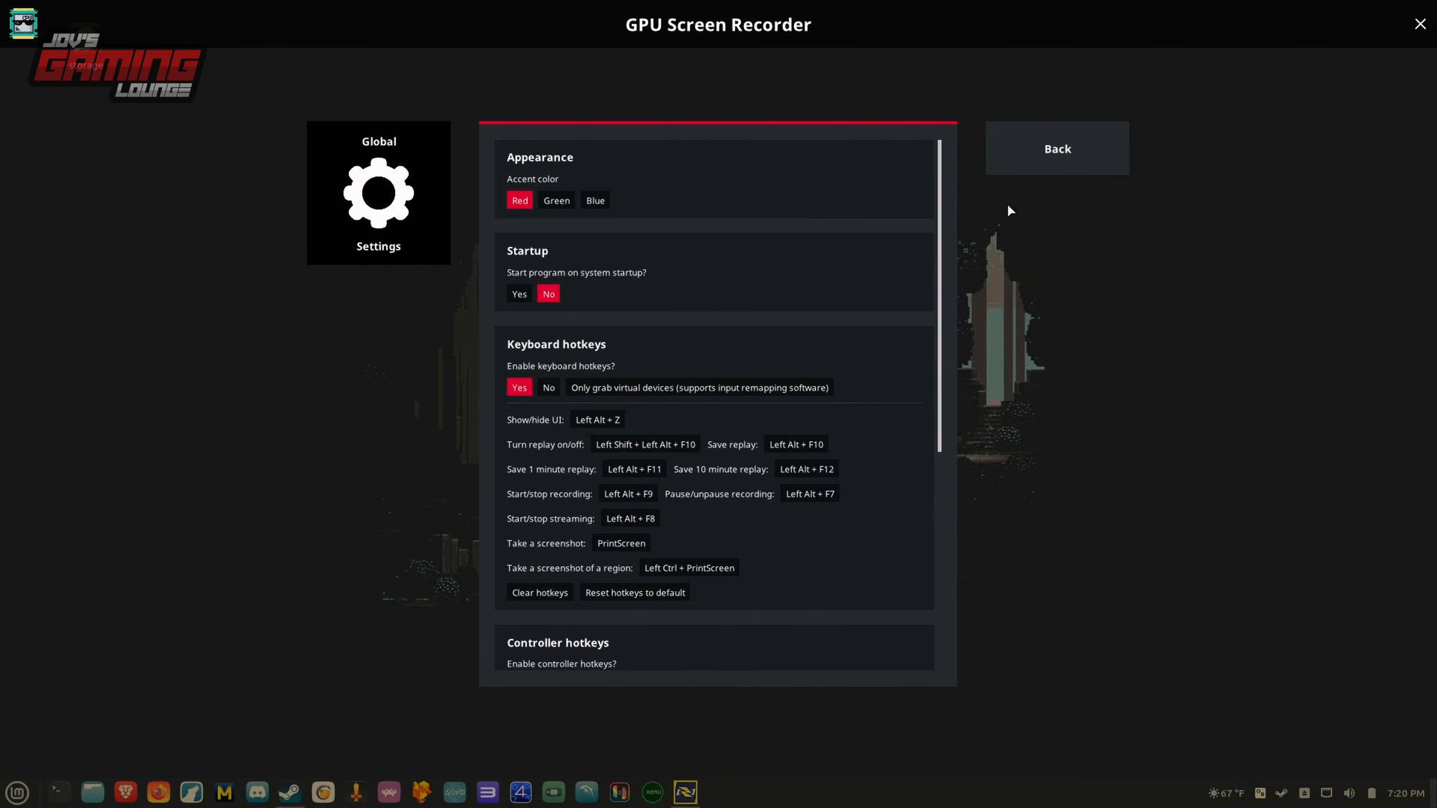
click(1091, 139)
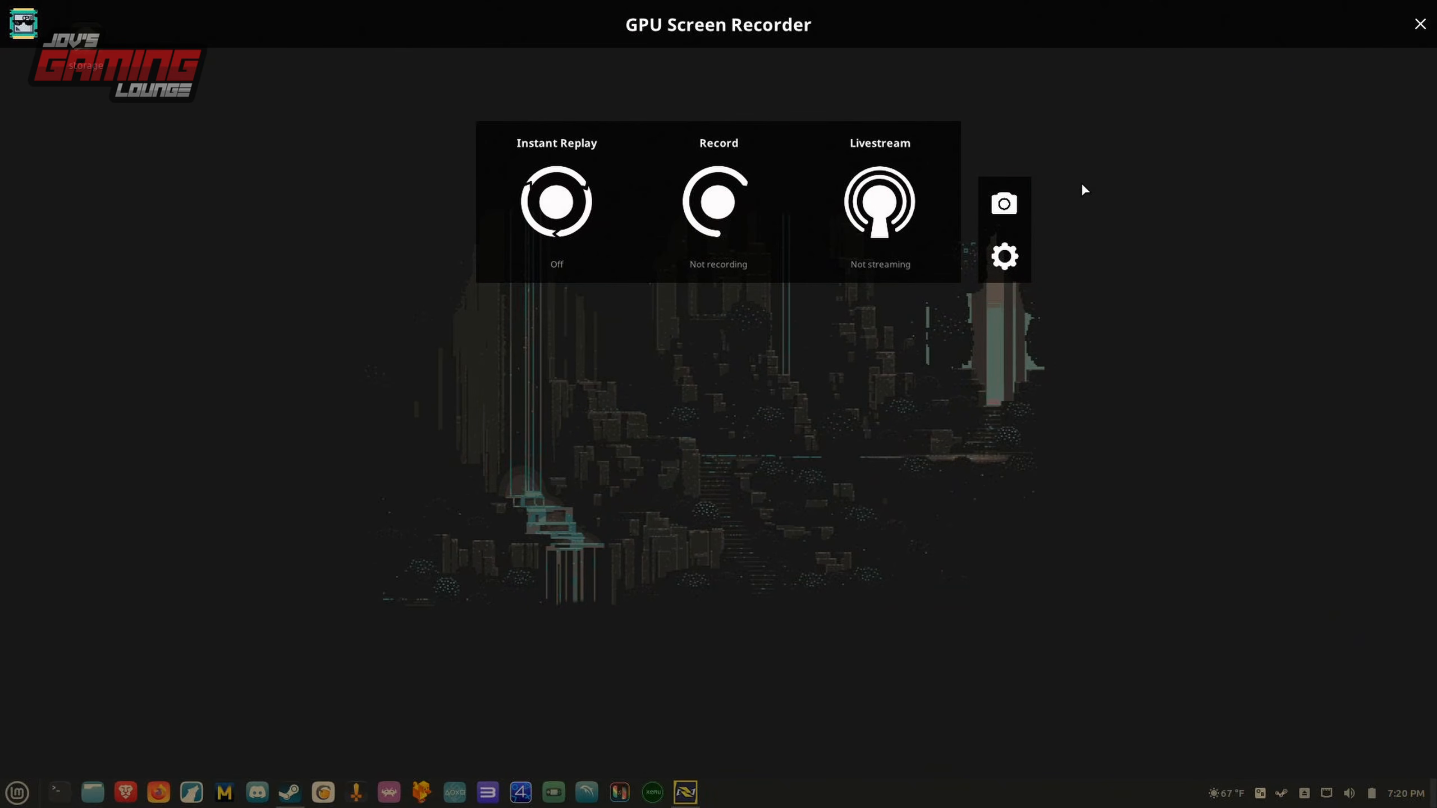
Close the recorder overlay, play the Marvel Rivals replay to record a short clip of it, and pause the replay.
click(1420, 24)
click(685, 792)
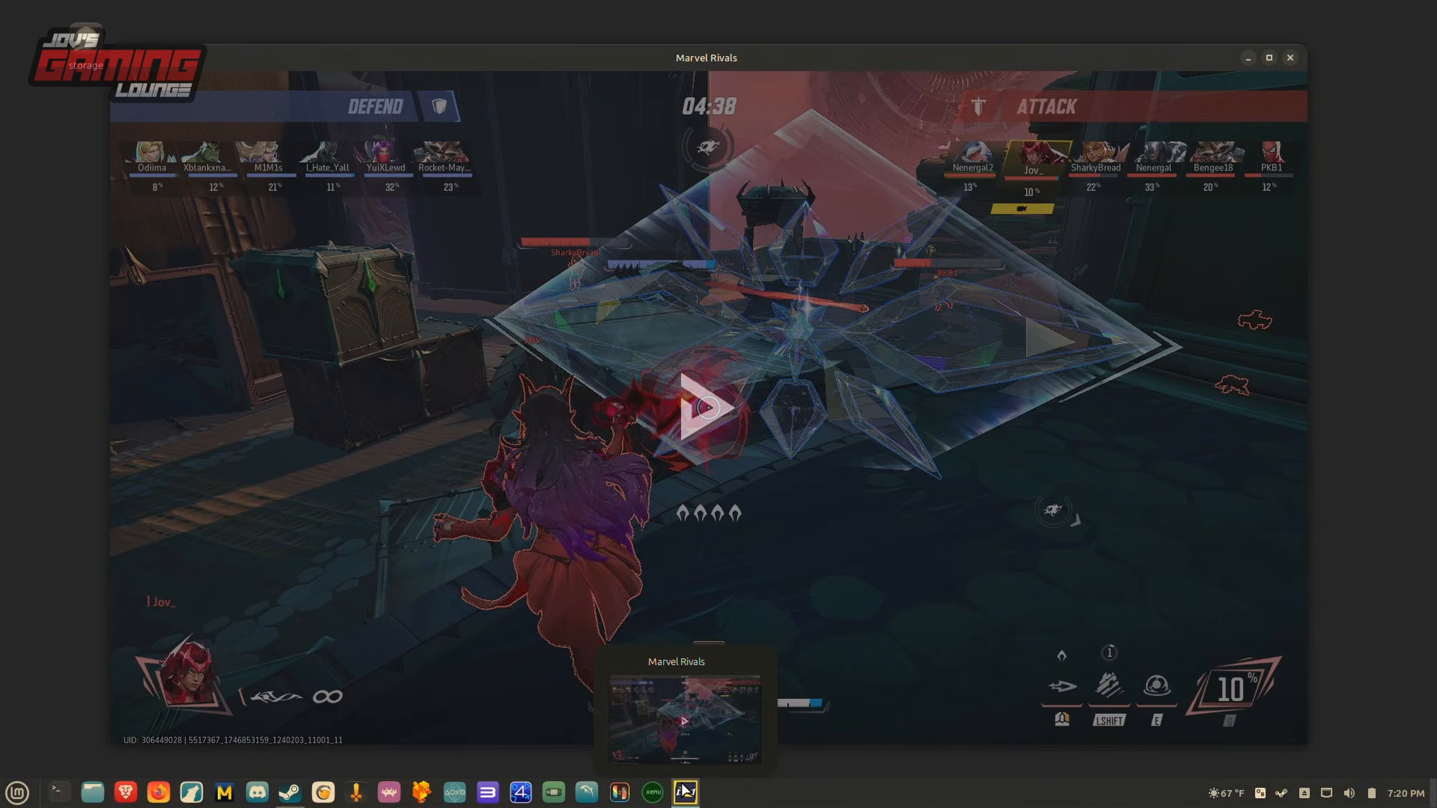
click(763, 390)
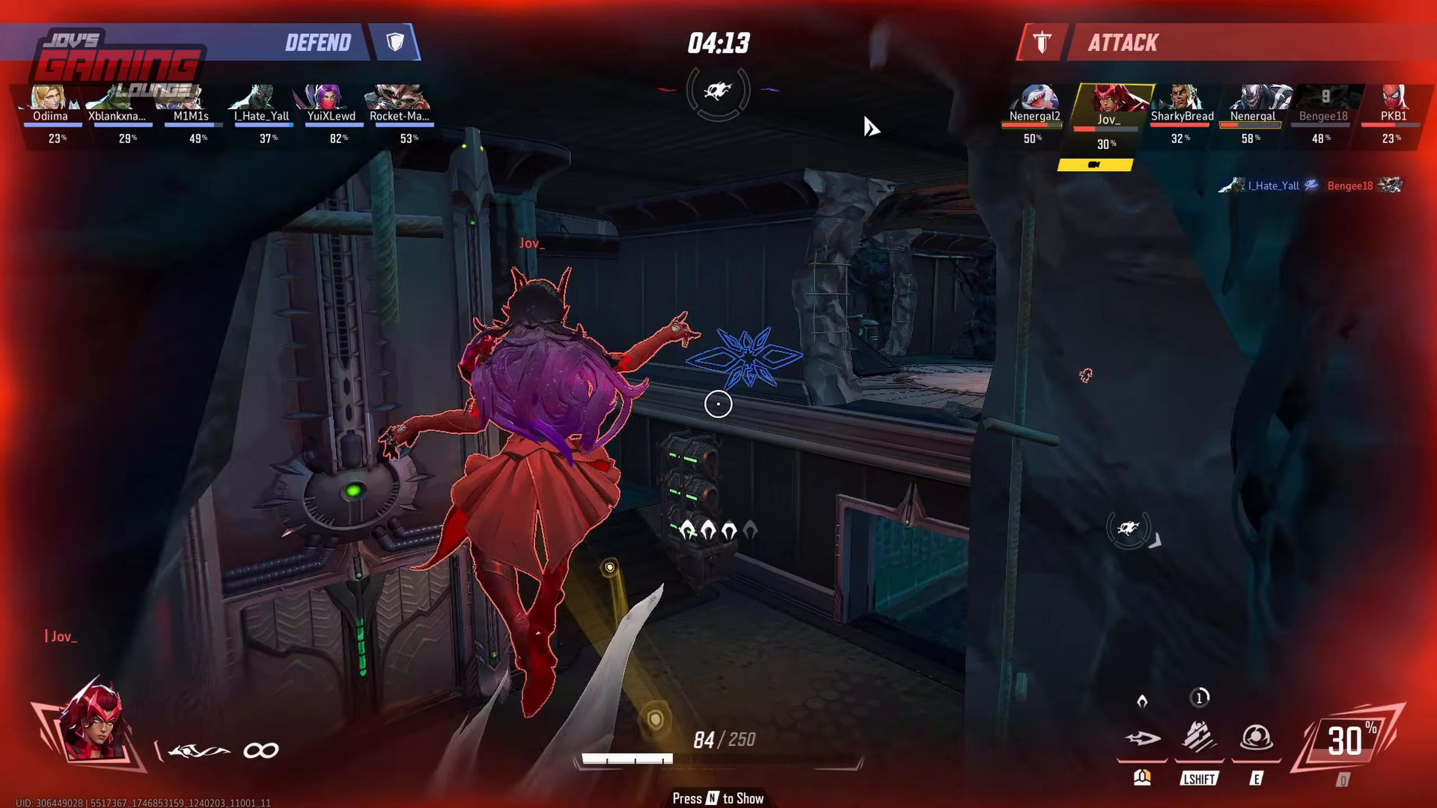
key(space)
key(alt+Return)
key(alt+Return)
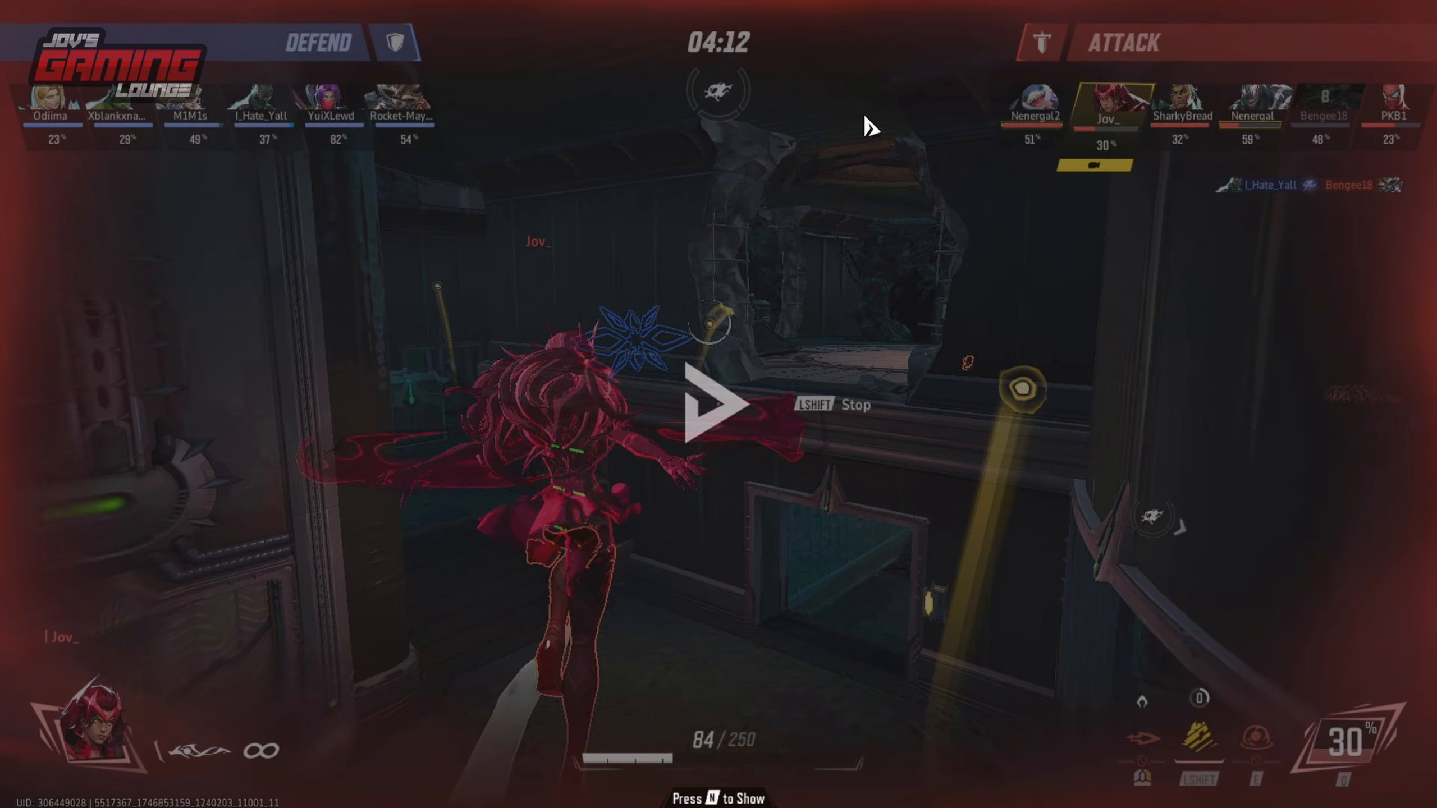
Open the Videos folder in the file manager and play Video_2025-05-10_19-21-01.mp4 in a maximized SMPlayer window.
key(super+e)
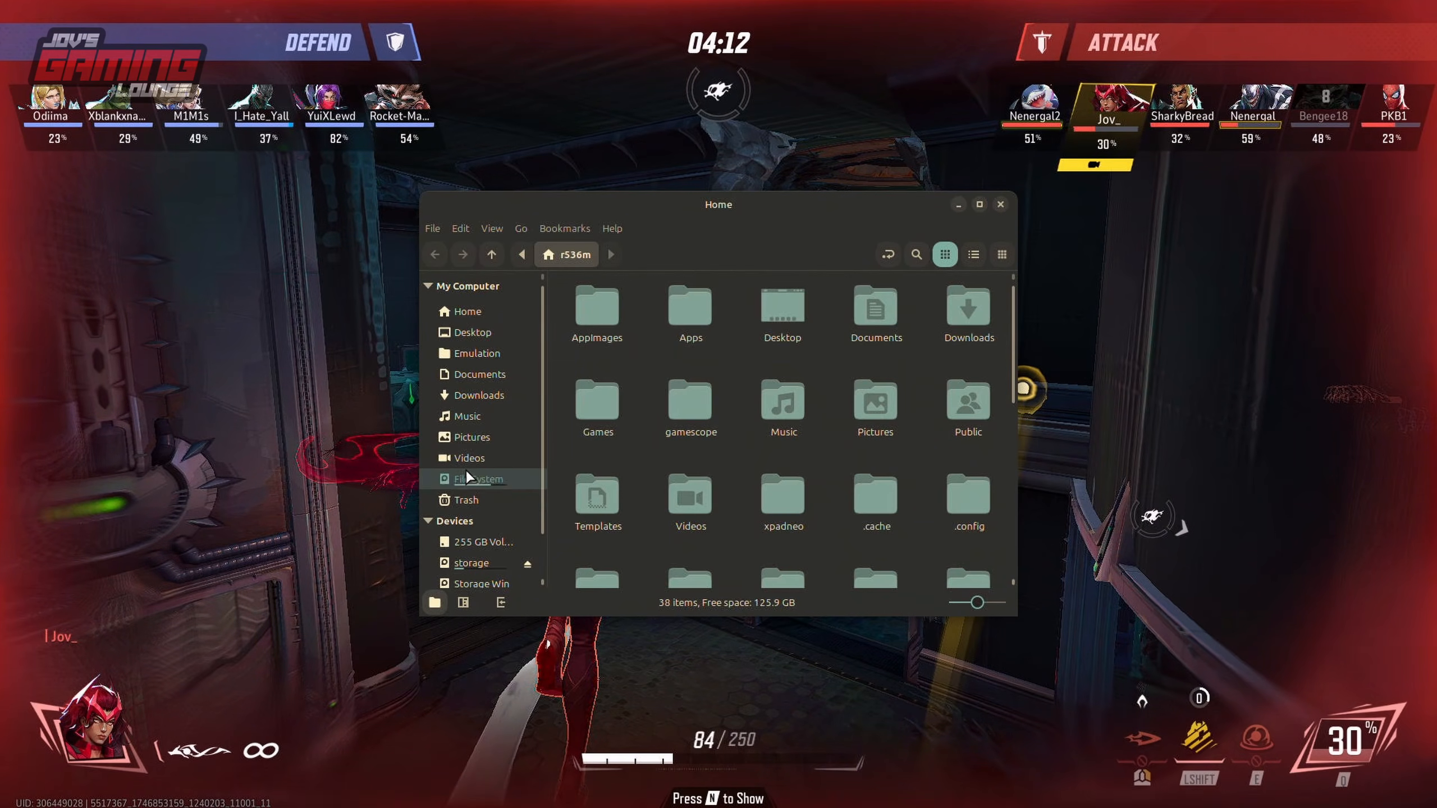
click(471, 456)
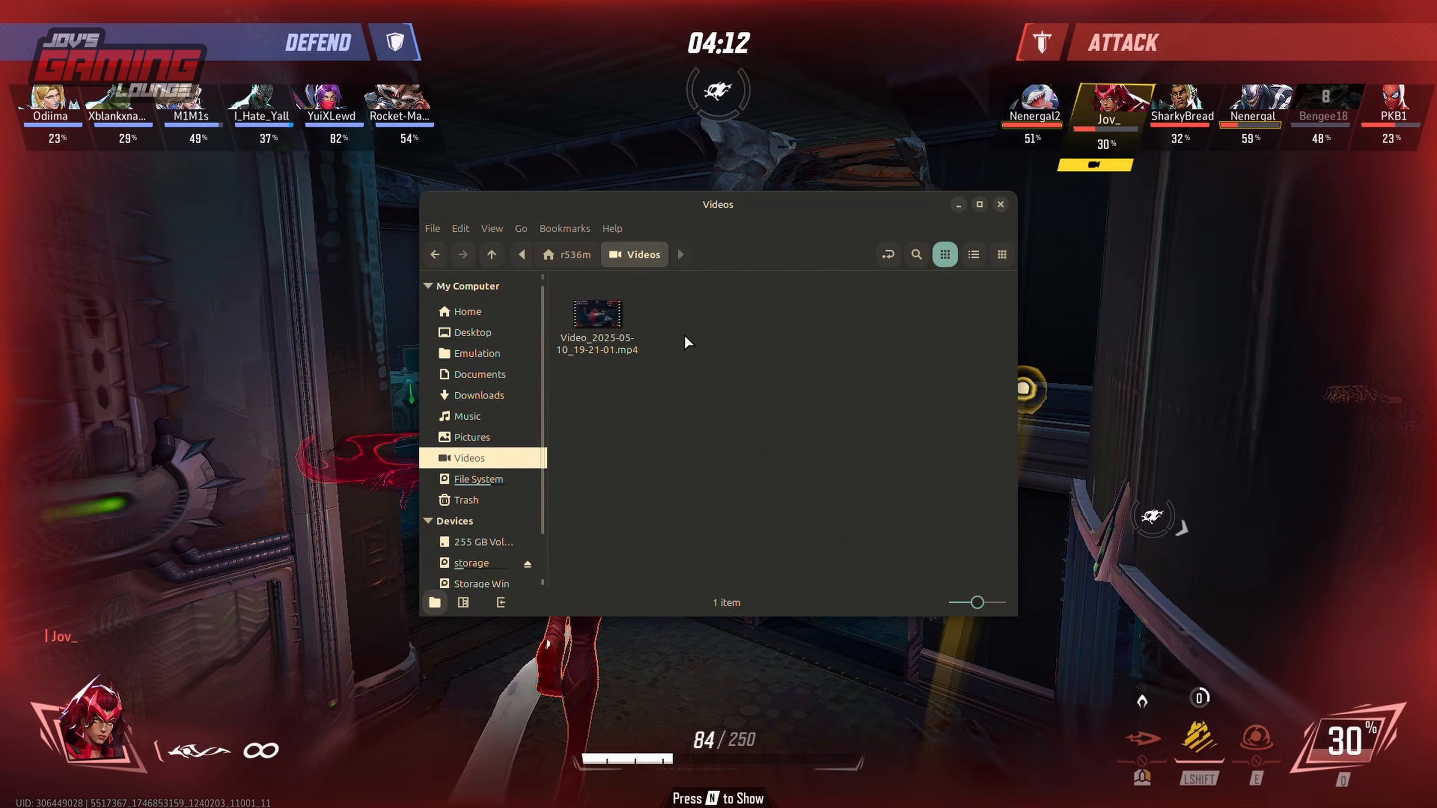
double_click(598, 316)
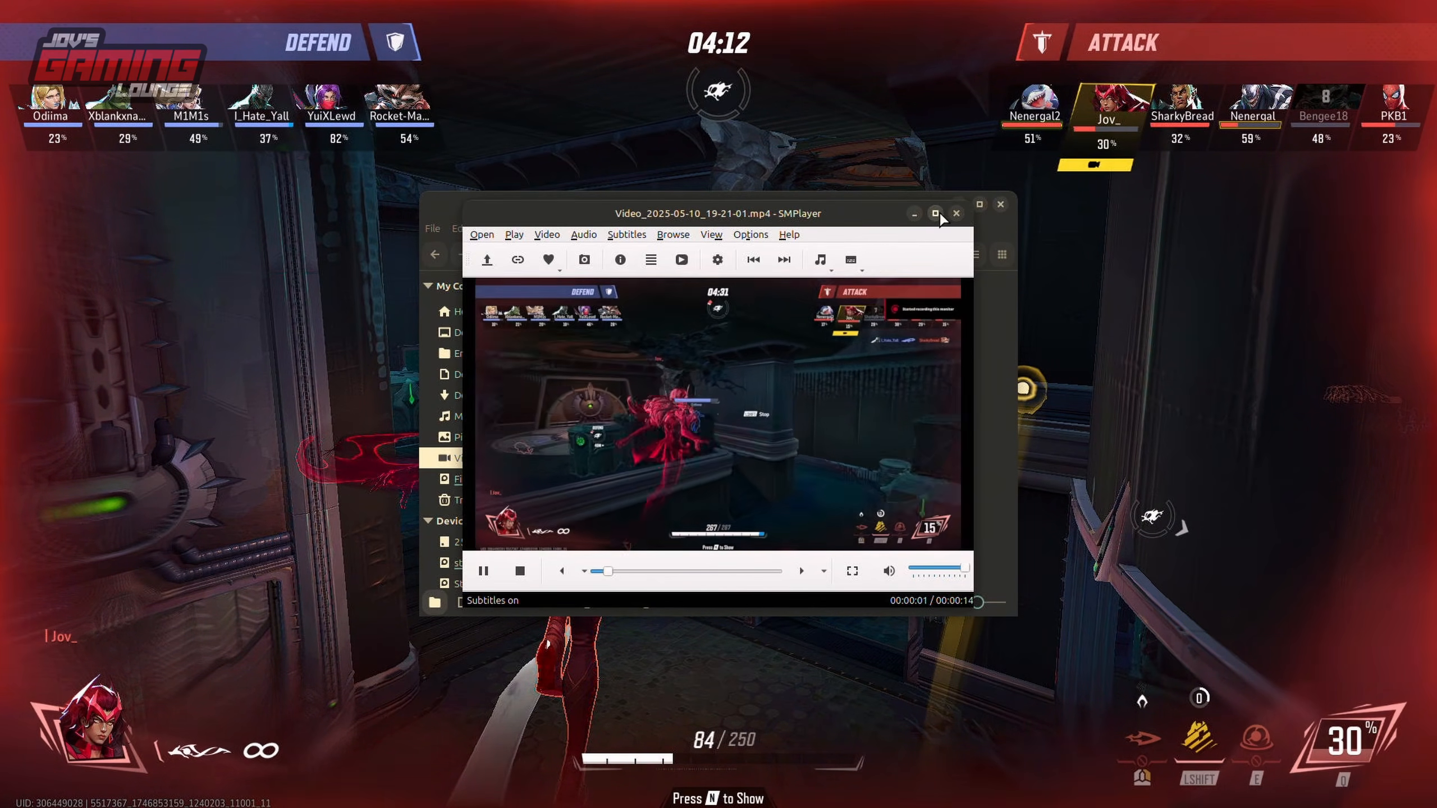
click(936, 213)
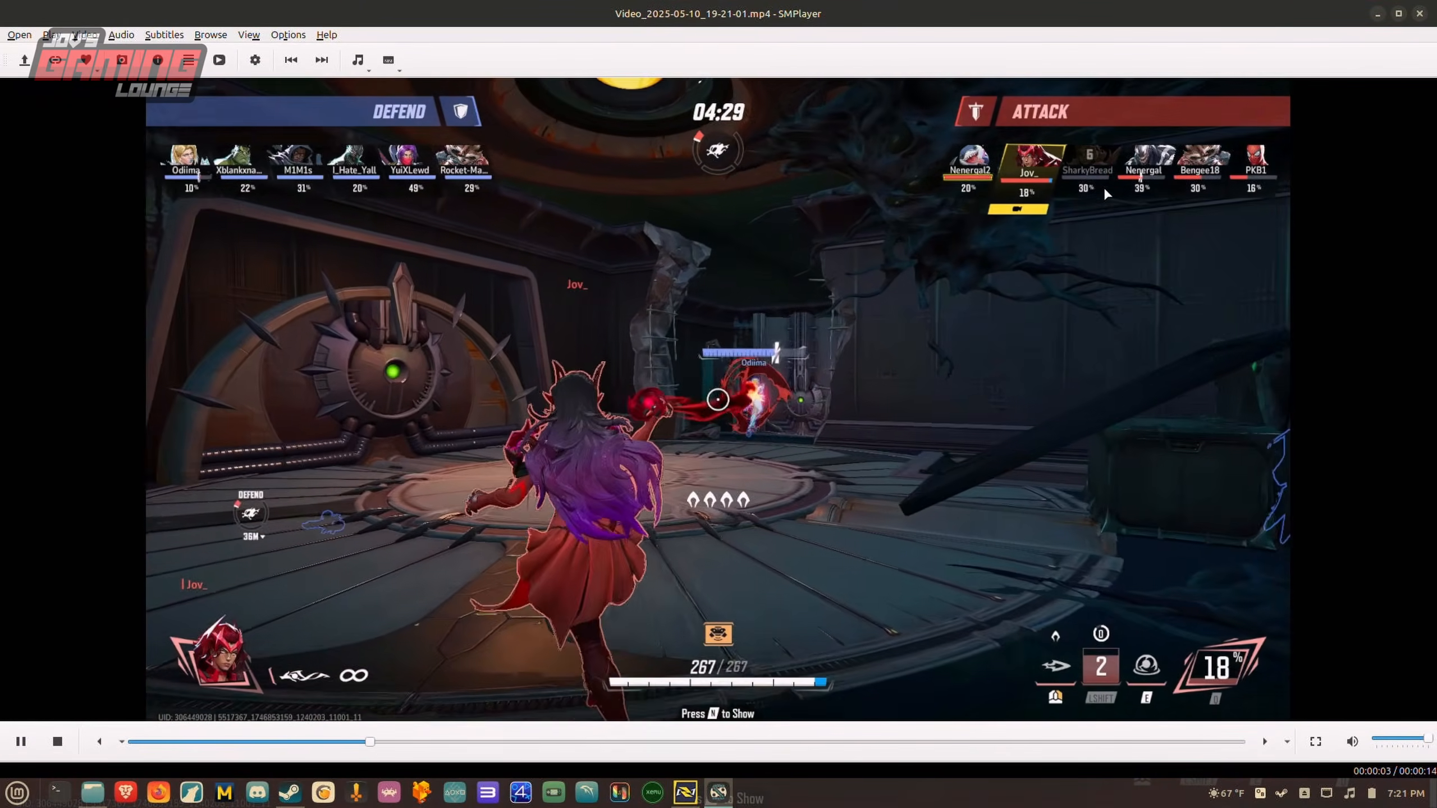